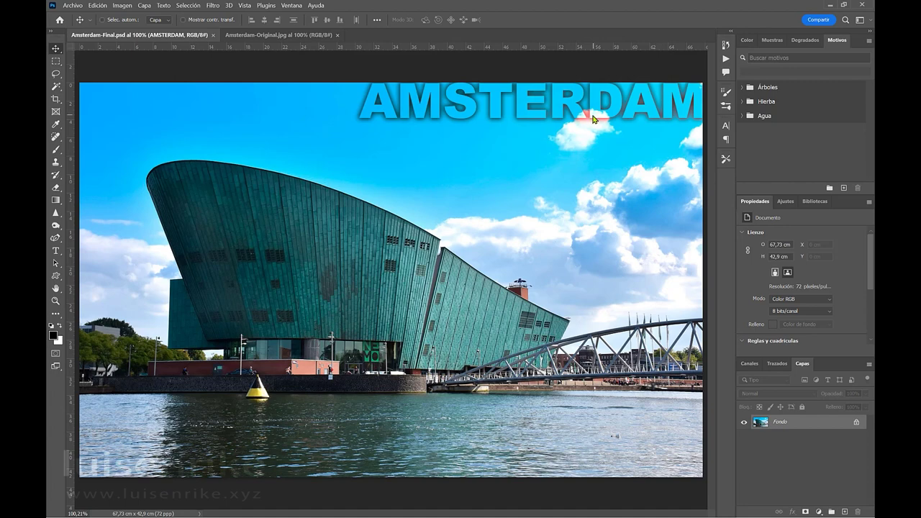
Switch to the Amsterdam-Original.jpg document and set up the Spot Healing Brush with a size of 19 px
left_click(536, 123, "ctrl")
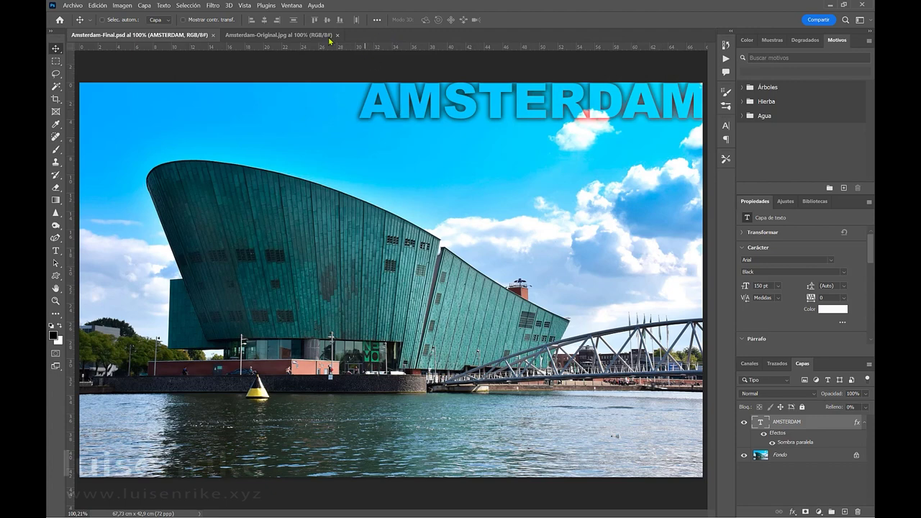
left_click(298, 37)
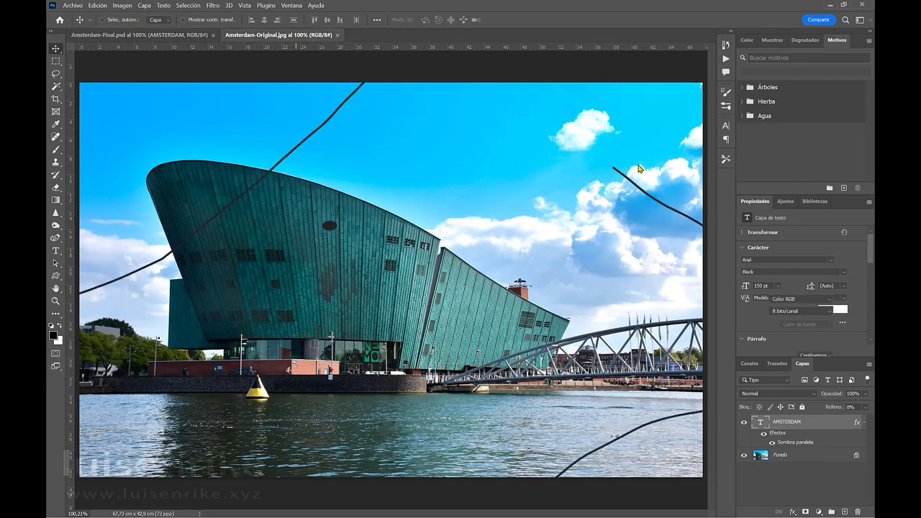
left_click(653, 199, "ctrl")
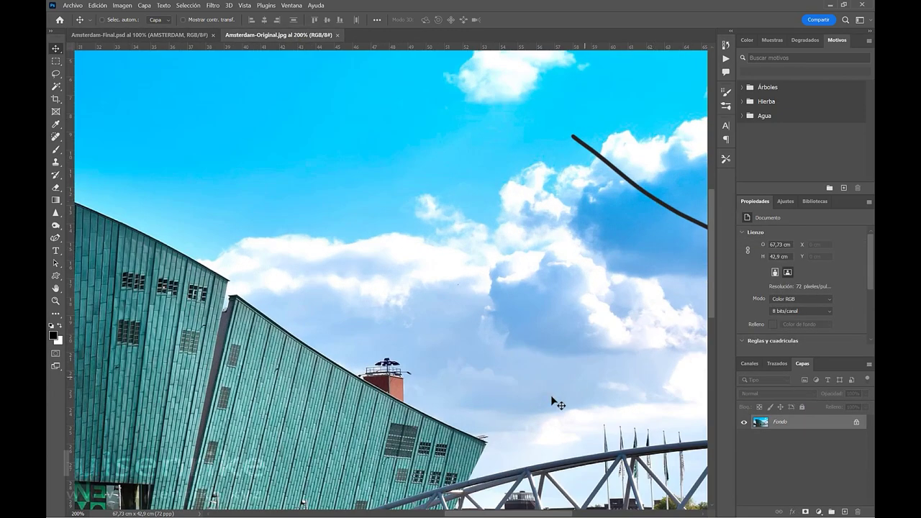
scroll(553, 512, "right", 5)
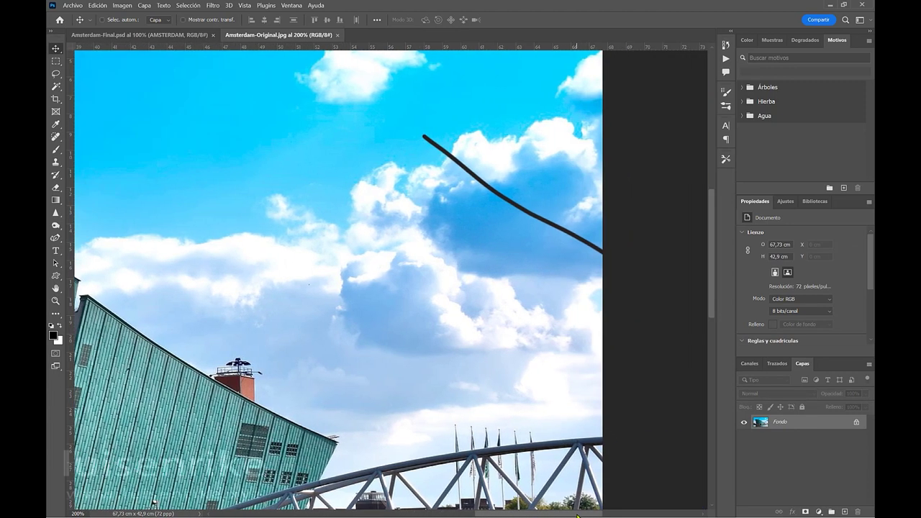
left_click(54, 137)
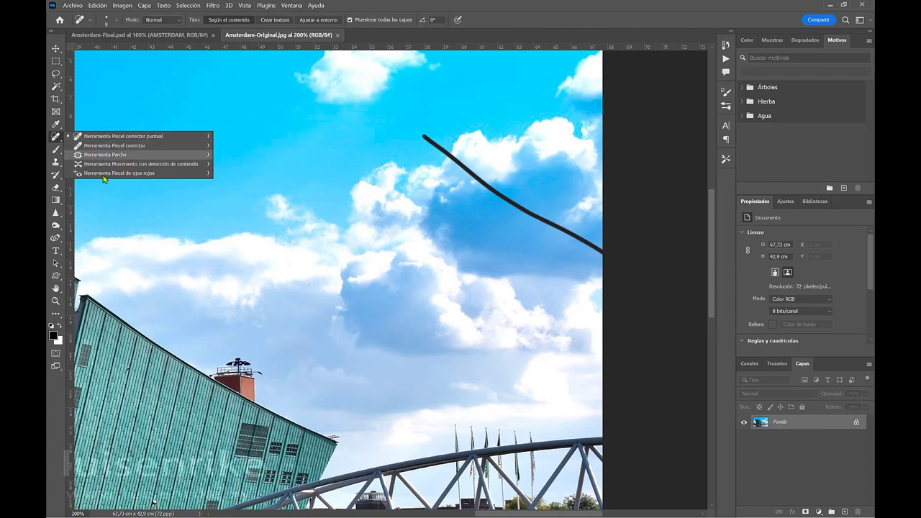
left_click(114, 137)
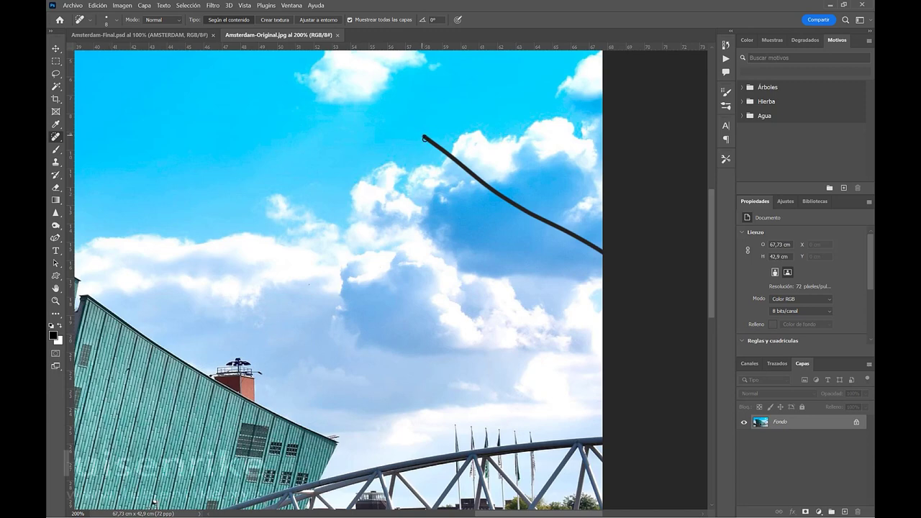
left_click(116, 24)
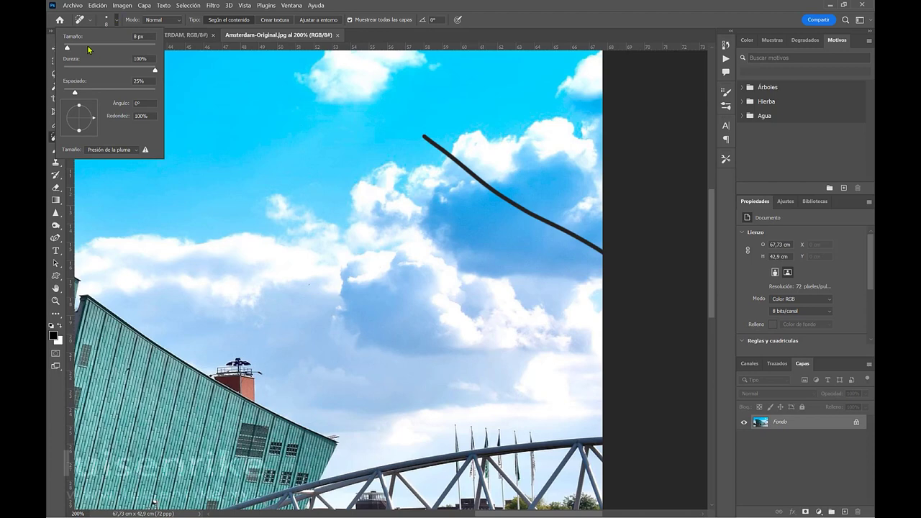
mouse_move(70, 47)
left_mouse_down()
mouse_move(74, 55)
mouse_move(51, 69)
left_mouse_up()
left_click(51, 69)
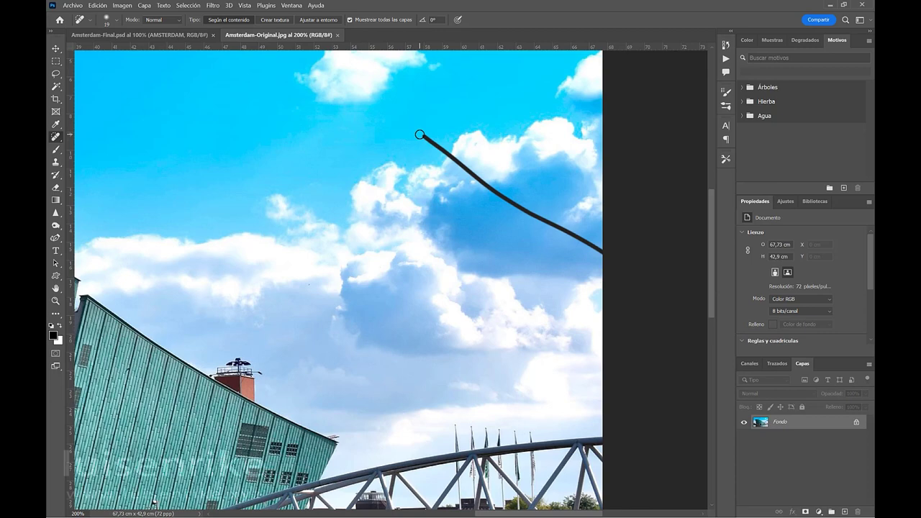
Try to heal the short black line over the clouds right of the building directly on the Fondo layer, and undo it
mouse_move(420, 134)
left_mouse_down()
mouse_move(490, 188)
mouse_move(608, 253)
mouse_move(601, 249)
left_mouse_up()
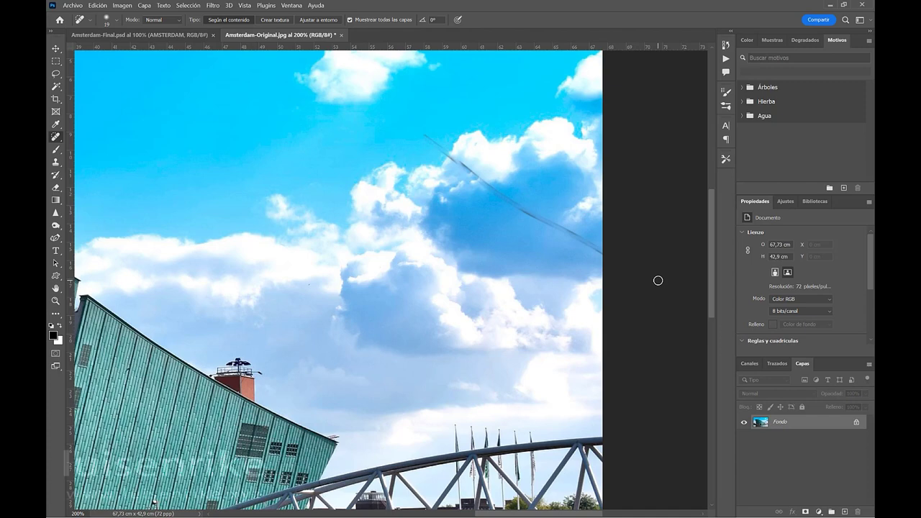
key("ctrl+z")
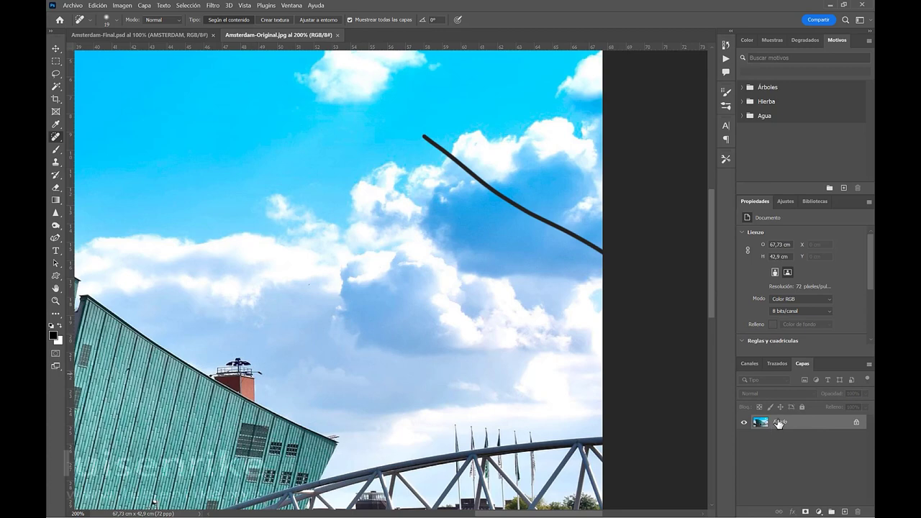
Duplicate the Fondo layer and heal the short black line over the clouds on the copy with a 25 px brush
left_click_drag(779, 422, 844, 510)
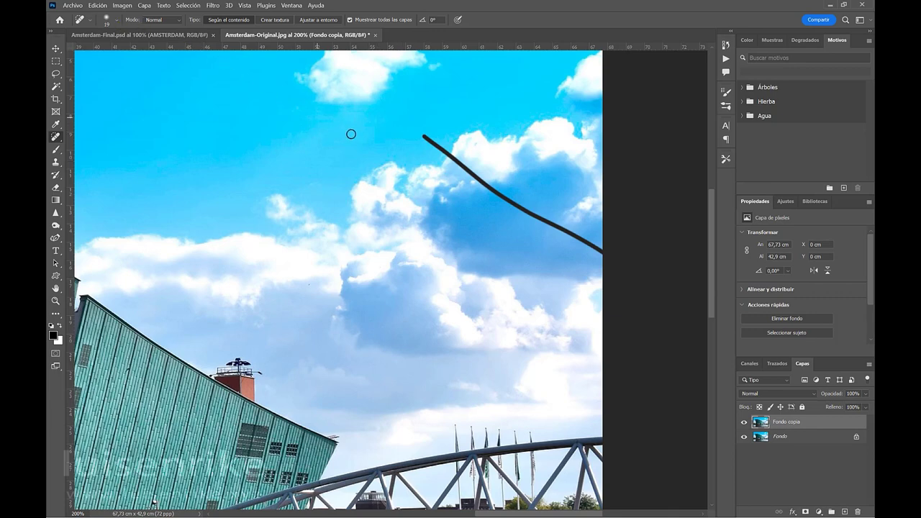
key("bracketright")
key("bracketright")
mouse_move(421, 135)
left_mouse_down()
mouse_move(430, 141)
mouse_move(519, 206)
mouse_move(509, 202)
mouse_move(503, 196)
mouse_move(606, 252)
mouse_move(540, 218)
left_mouse_up()
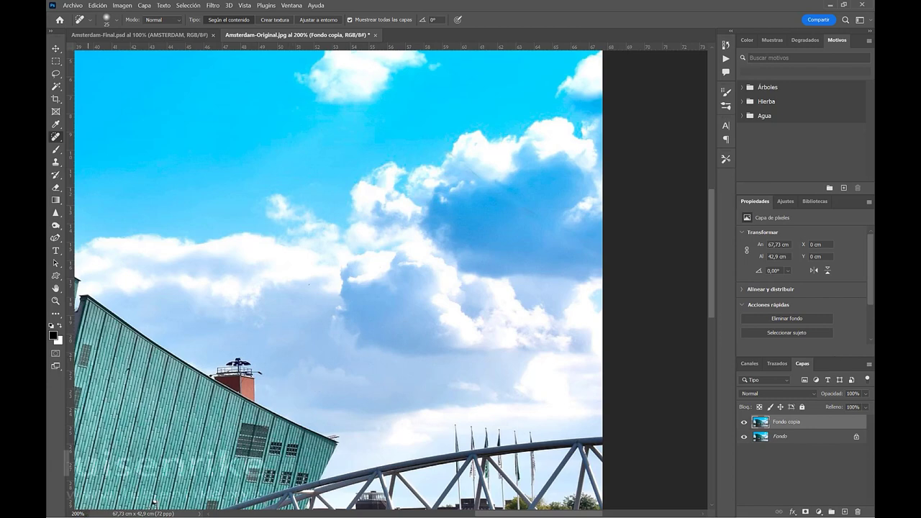
Remove the curved black line from the water in the photo's lower-right corner with the Spot Healing Brush
key("ctrl+minus")
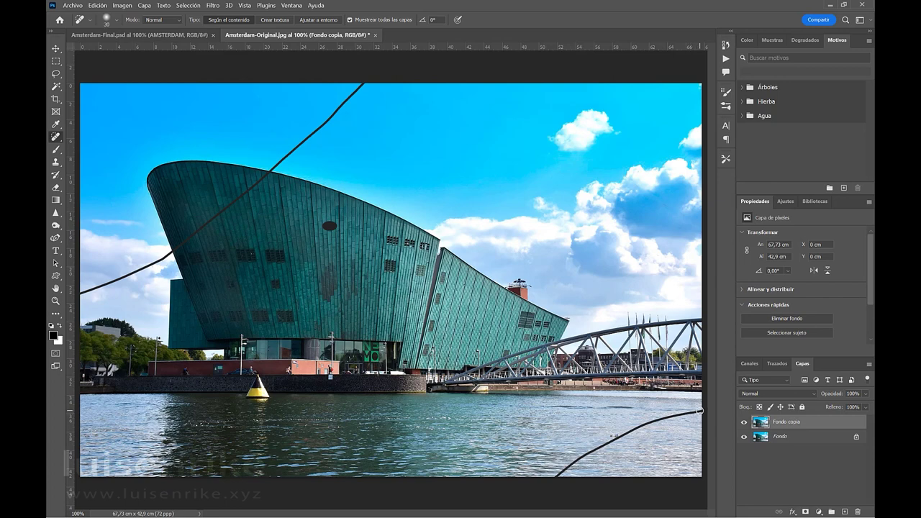
mouse_move(699, 411)
left_mouse_down()
mouse_move(647, 424)
mouse_move(704, 412)
mouse_move(700, 438)
mouse_move(652, 419)
mouse_move(551, 481)
left_mouse_up()
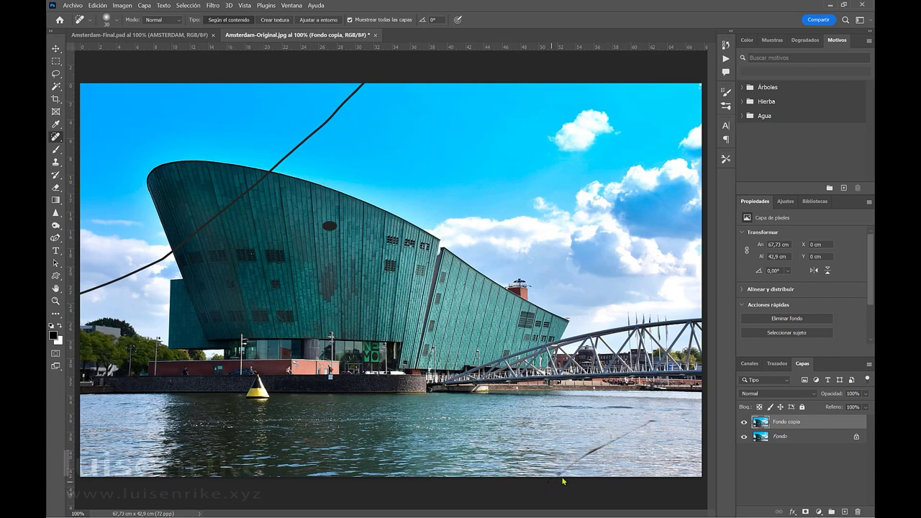
mouse_move(558, 477)
left_mouse_down()
mouse_move(600, 447)
mouse_move(584, 454)
mouse_move(657, 420)
left_mouse_up()
key("ctrl+plus")
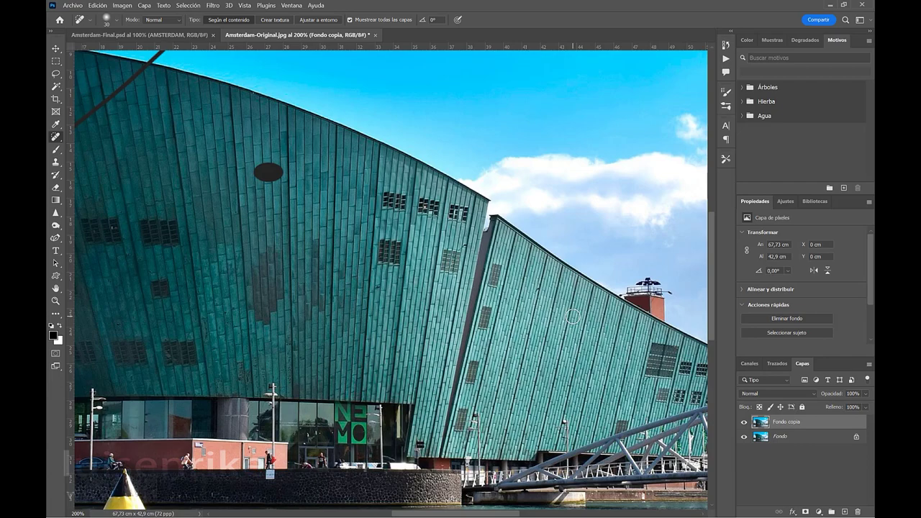
left_click_drag(572, 317, 493, 131)
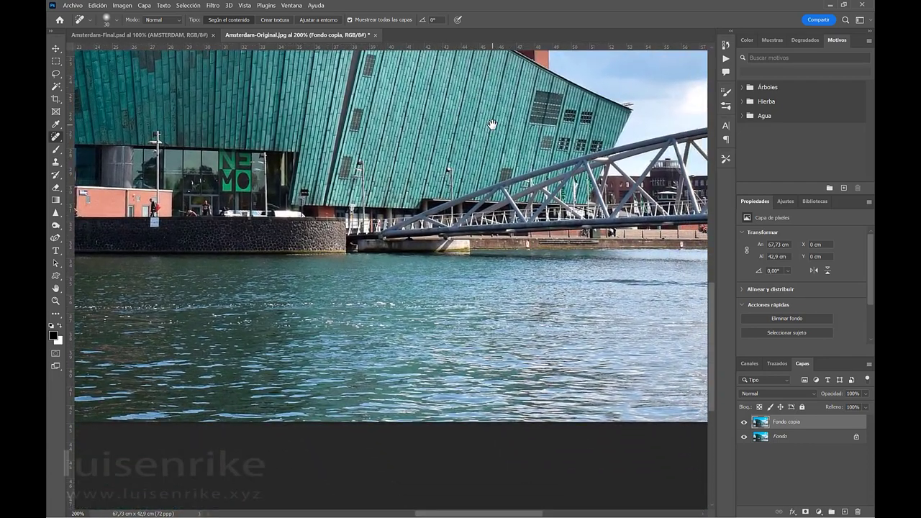
scroll(492, 124, "left", 1)
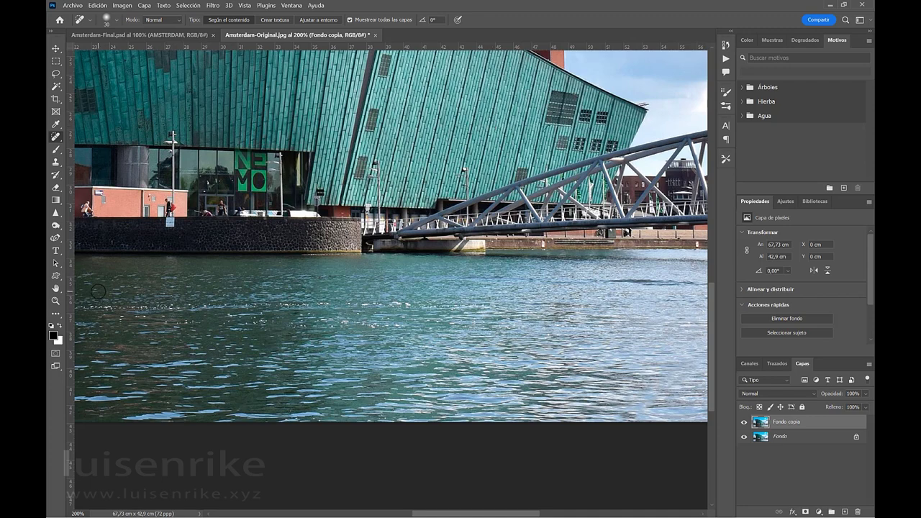
key("ctrl+0")
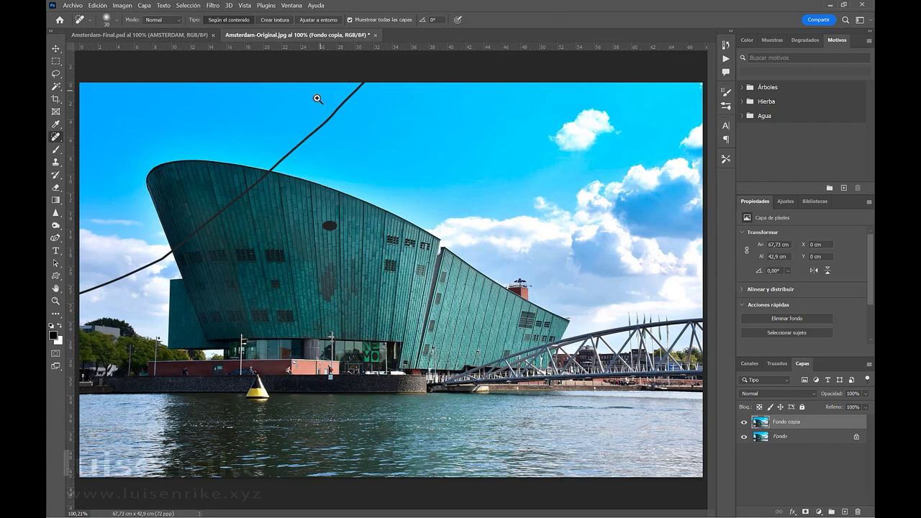
Heal the long black cable across the blue sky, from the photo's upper edge down to near the building's roofline
left_click(329, 118, "ctrl")
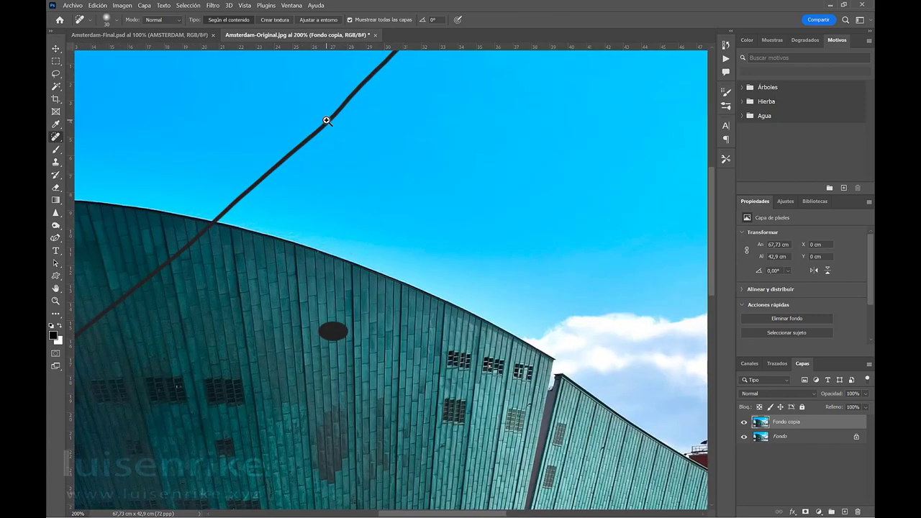
scroll(454, 96, "up", 2)
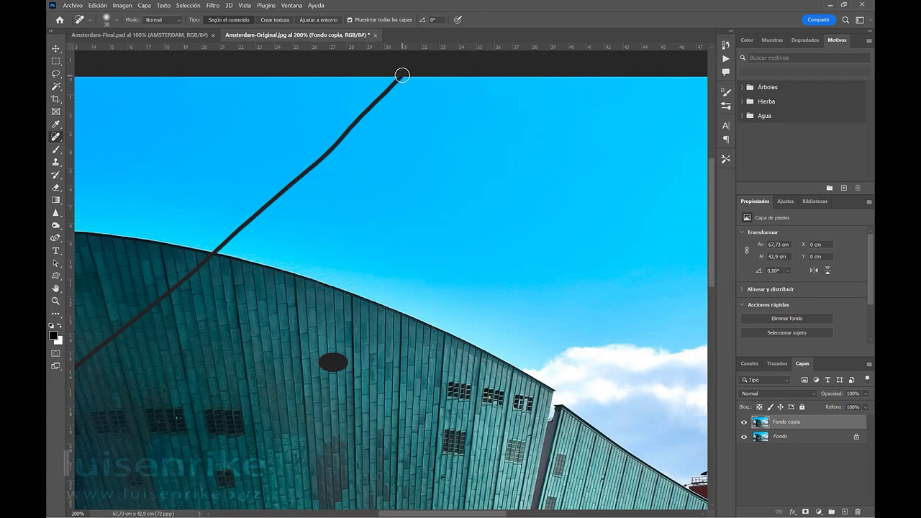
mouse_move(402, 74)
left_mouse_down()
mouse_move(326, 159)
mouse_move(257, 215)
mouse_move(391, 88)
left_mouse_up()
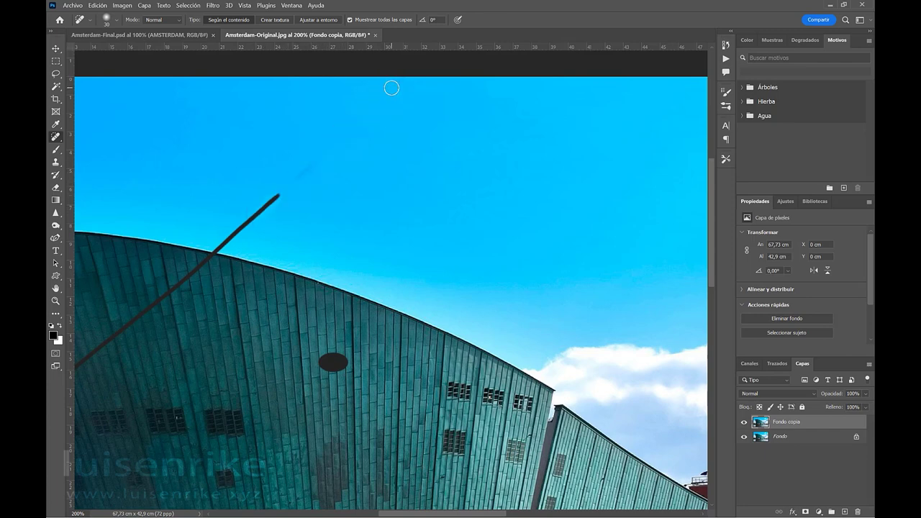
mouse_move(323, 157)
left_mouse_down()
mouse_move(285, 184)
mouse_move(314, 161)
left_mouse_up()
mouse_move(222, 245)
left_mouse_down()
mouse_move(283, 194)
mouse_move(224, 245)
left_mouse_up()
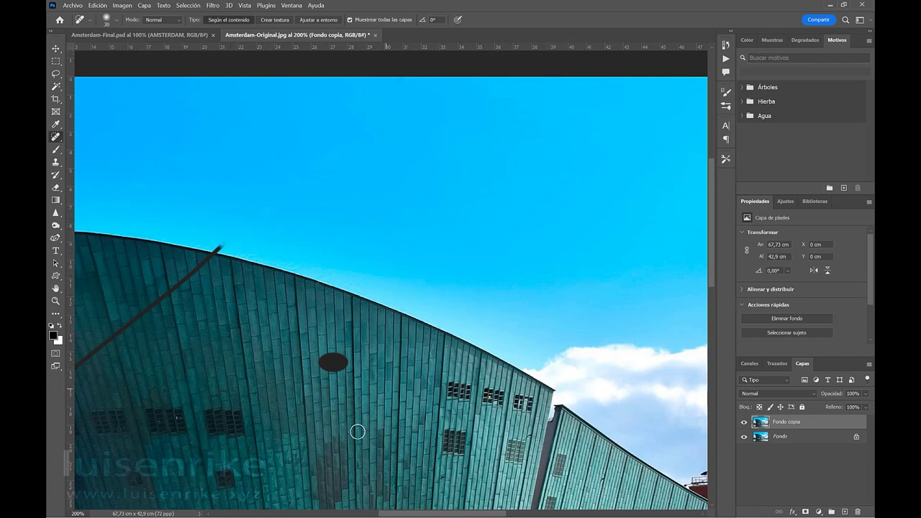
left_click_drag(266, 217, 285, 201)
Heal the black cable where it crosses the roof edge and runs diagonally over the green facade
left_click_drag(410, 514, 369, 514)
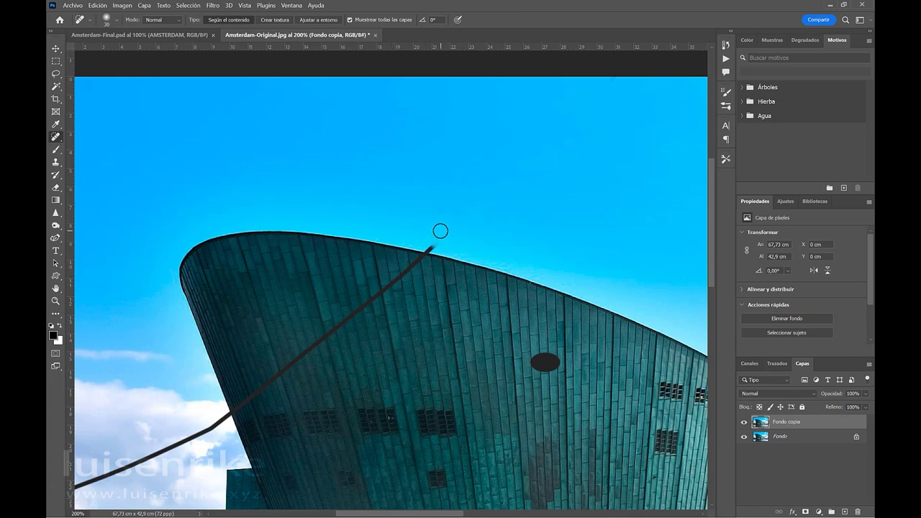
left_click_drag(440, 231, 425, 248)
left_click_drag(438, 242, 375, 298)
left_click_drag(434, 246, 385, 286)
left_click_drag(381, 293, 215, 425)
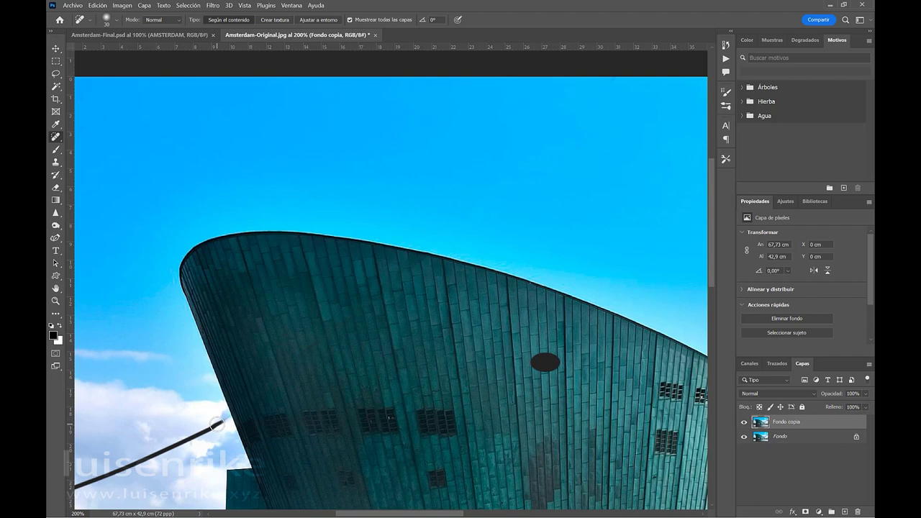
Heal the remaining piece of black cable over the clouds left of the building
mouse_move(216, 425)
left_mouse_down()
mouse_move(154, 454)
mouse_move(218, 424)
left_mouse_up()
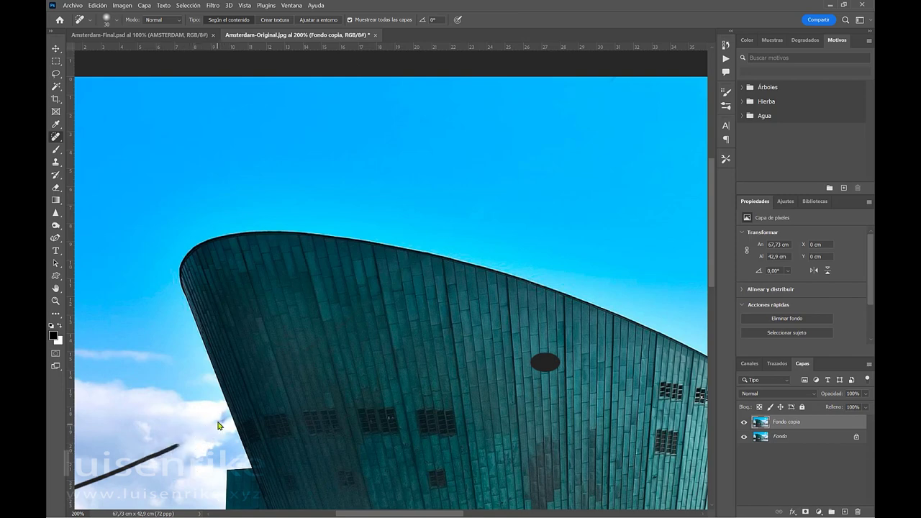
mouse_move(218, 424)
left_mouse_down()
mouse_move(188, 449)
mouse_move(182, 441)
mouse_move(90, 480)
left_mouse_up()
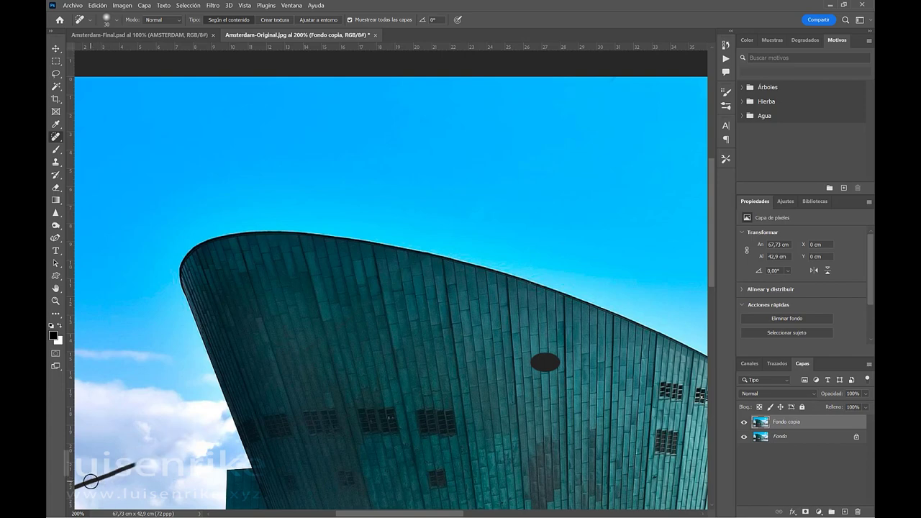
key("ctrl+0")
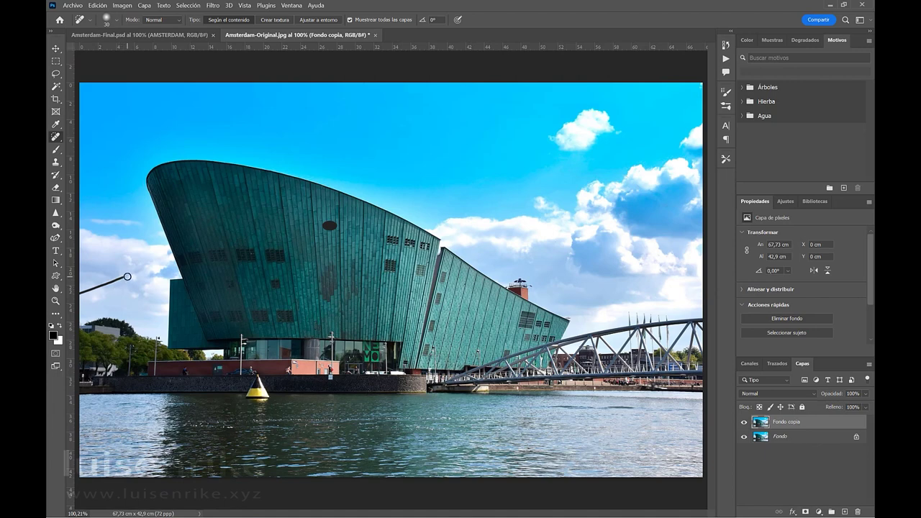
mouse_move(125, 275)
left_mouse_down()
mouse_move(80, 293)
mouse_move(117, 281)
left_mouse_up()
Try to remove the dark oval spot on the green facade with the Spot Healing Brush, and undo it
left_click(252, 188)
scroll(334, 233, "up", 2)
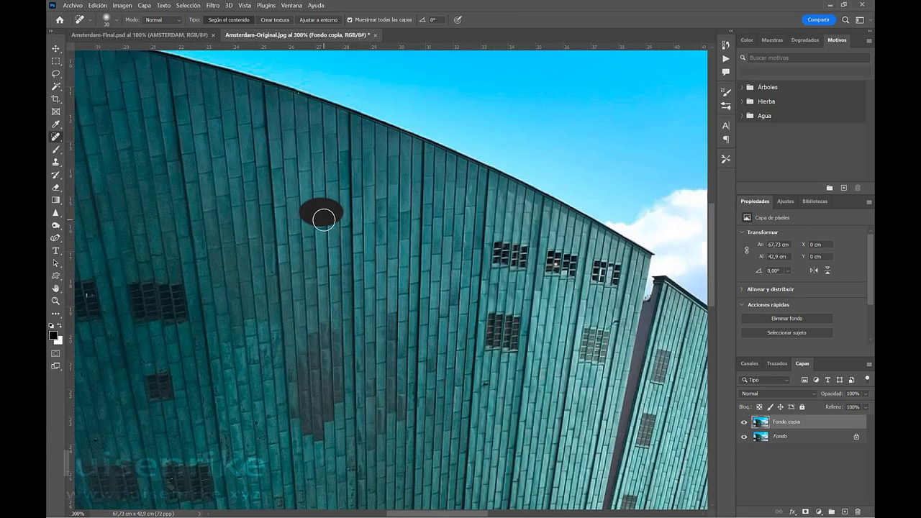
mouse_move(324, 220)
left_mouse_down()
mouse_move(304, 202)
mouse_move(338, 207)
mouse_move(304, 219)
mouse_move(298, 197)
mouse_move(318, 213)
left_mouse_up()
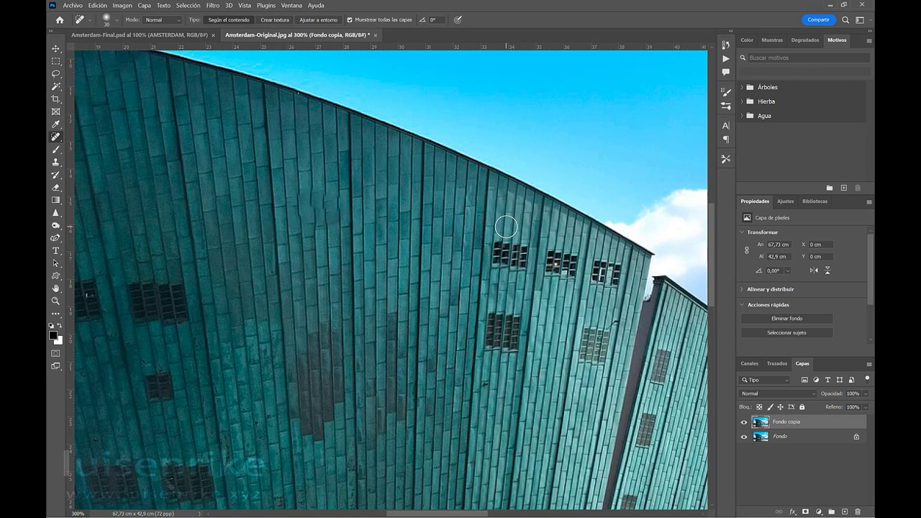
key("ctrl+z")
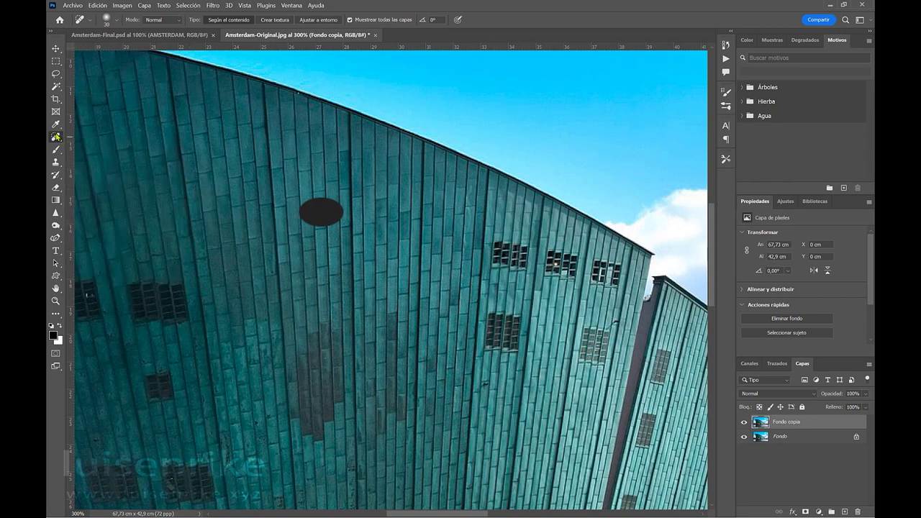
Switch from spot healing to the Healing Brush with a sampled source
right_click(56, 136)
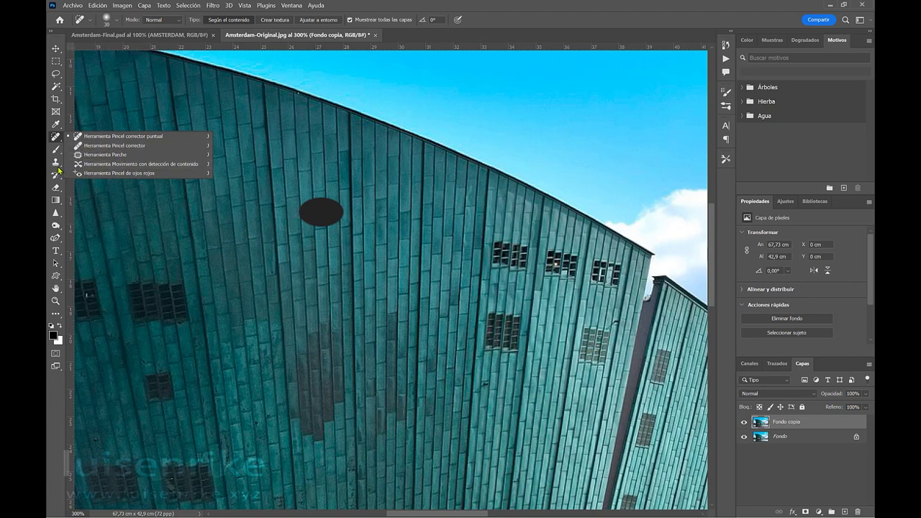
left_click(113, 146)
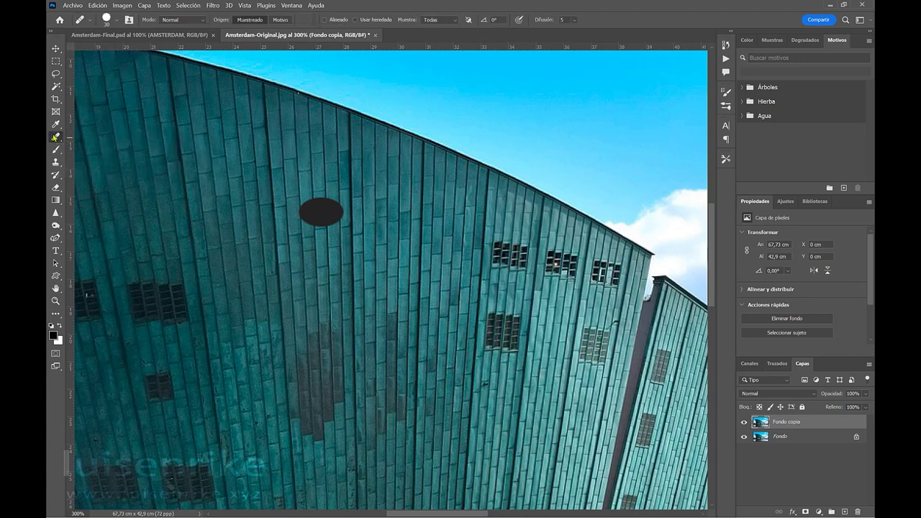
right_click(55, 137)
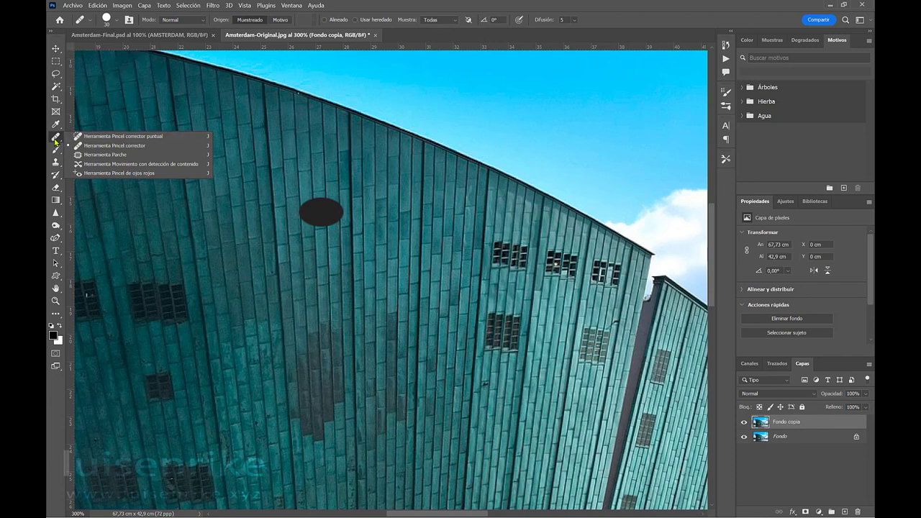
left_click(55, 136)
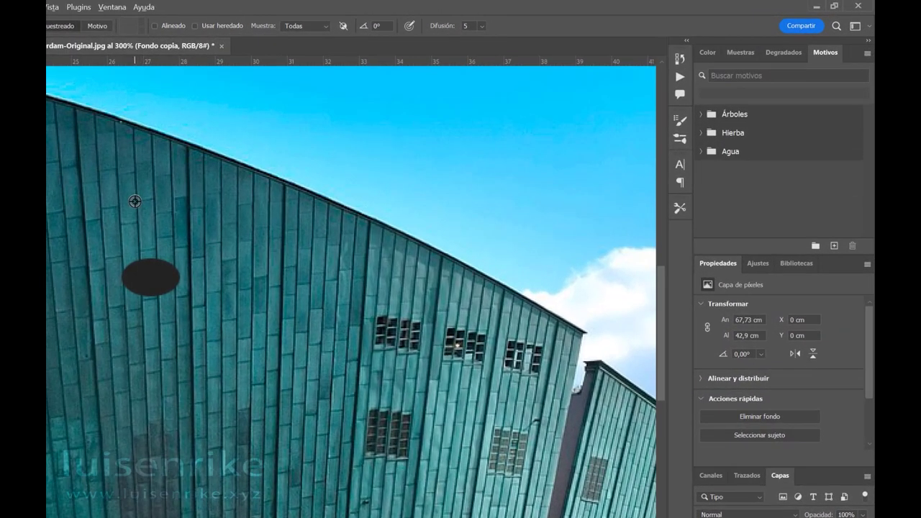
left_click(140, 237)
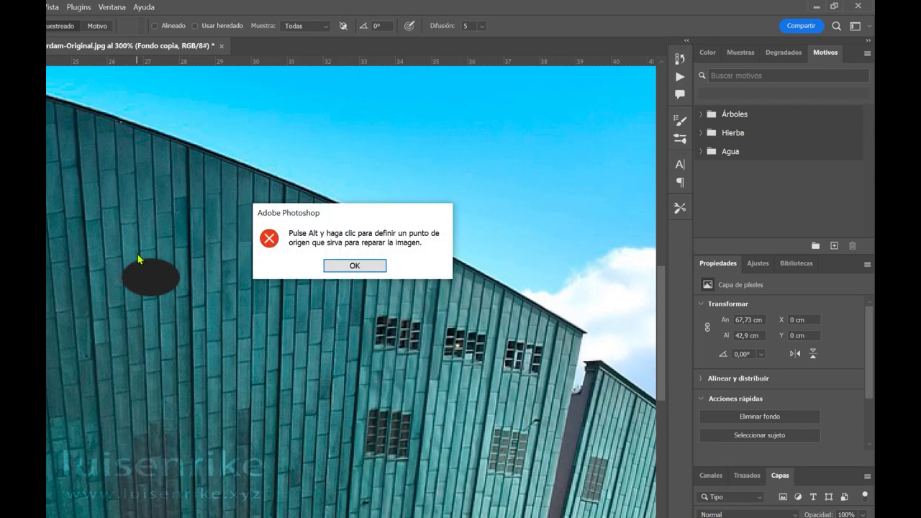
left_click(352, 266)
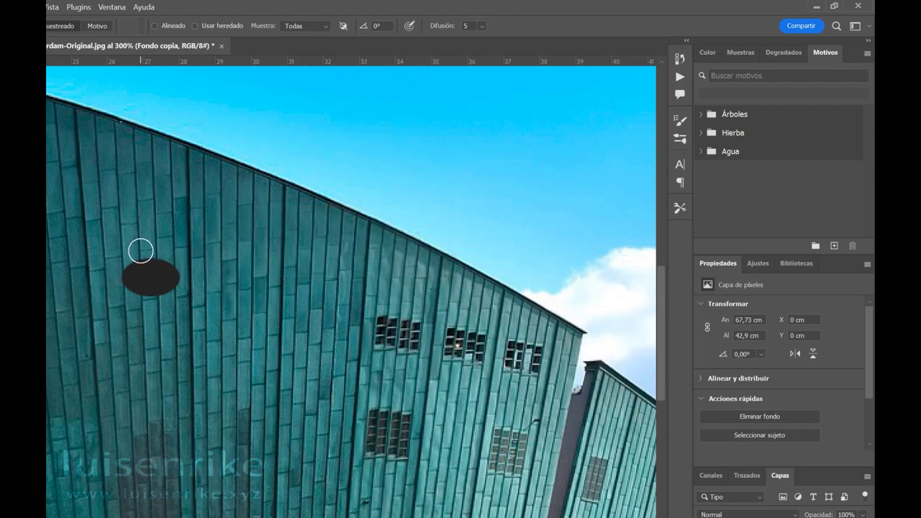
left_click(142, 255)
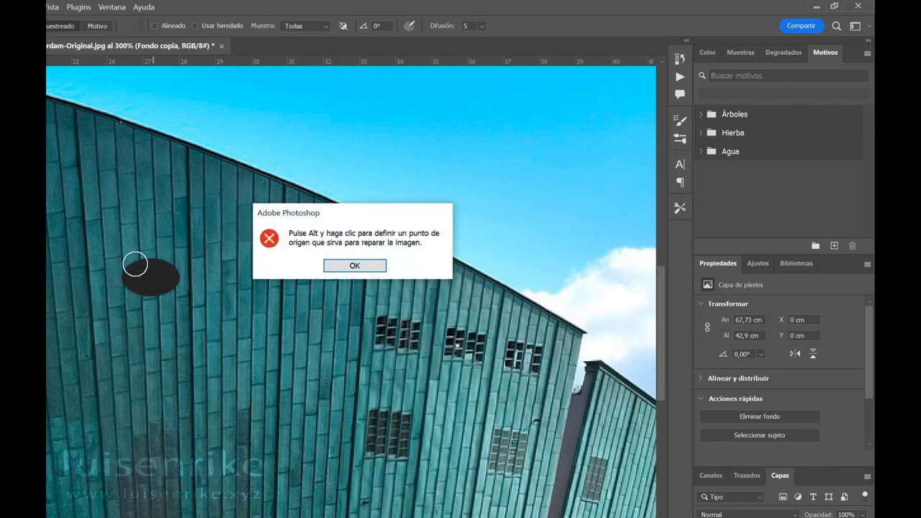
left_click(352, 266)
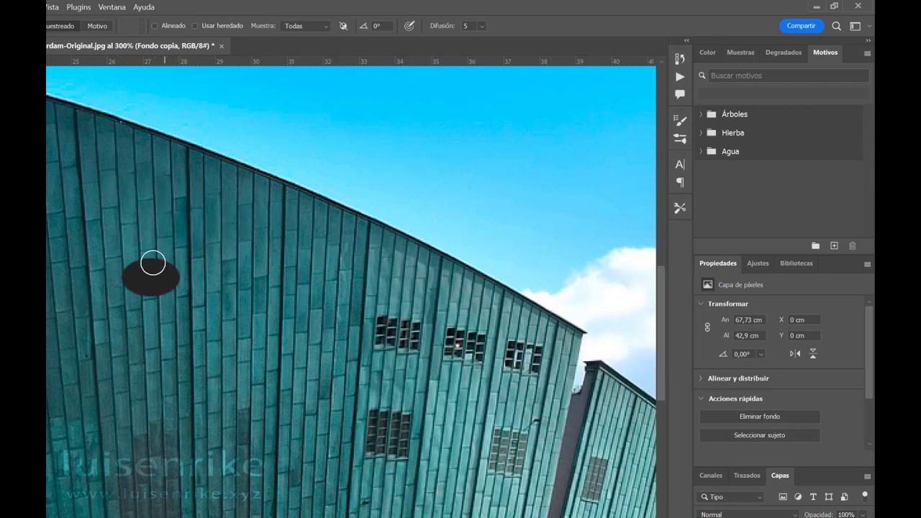
Sample the clean facade panels above the dark oval and paint over the oval with the Healing Brush to remove it
left_click(137, 204, "alt")
mouse_move(155, 288)
left_mouse_down()
mouse_move(172, 267)
mouse_move(151, 263)
mouse_move(163, 274)
mouse_move(176, 354)
left_mouse_up()
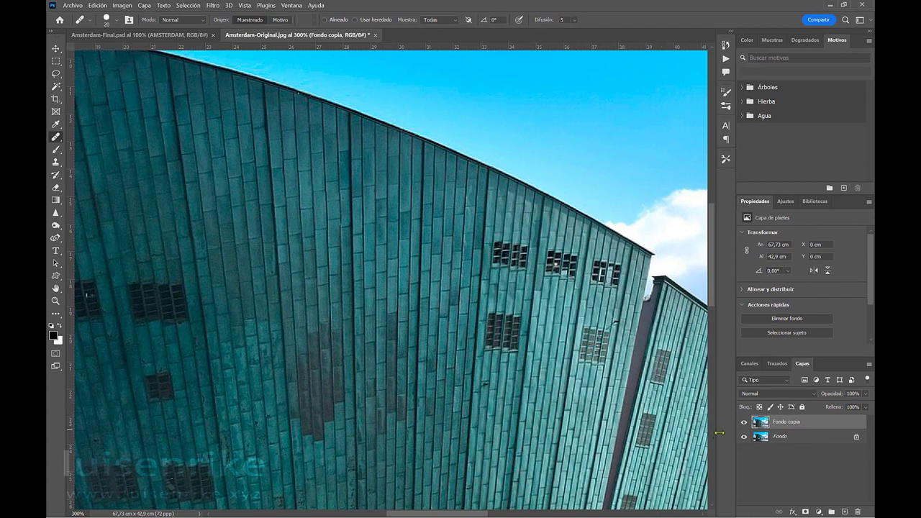
Compare the retouched facade with the original by hiding and showing the Fondo copia layer, and return to the whole photo
left_click(741, 423)
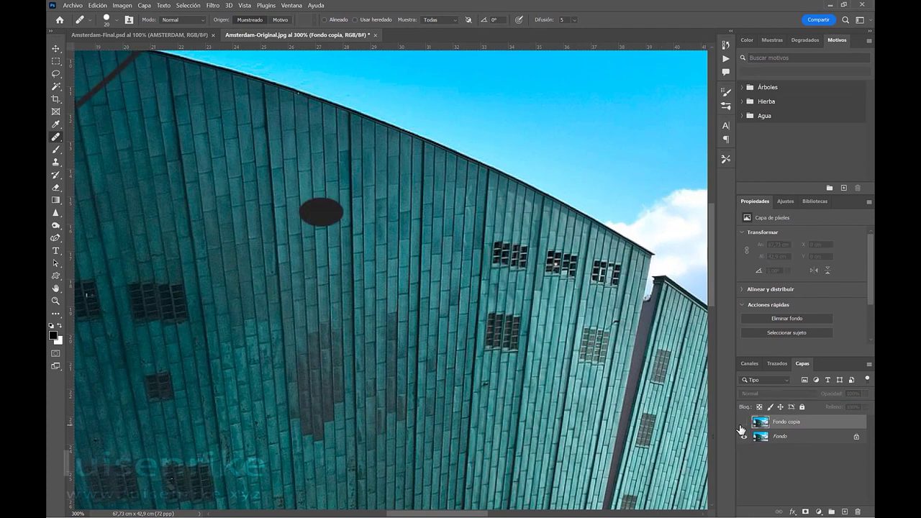
left_click(742, 424)
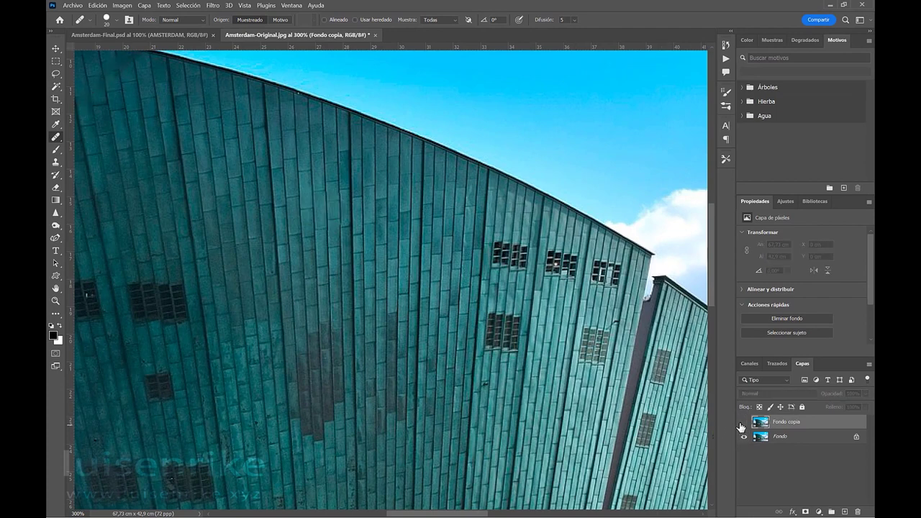
left_click(742, 424)
left_click(741, 425)
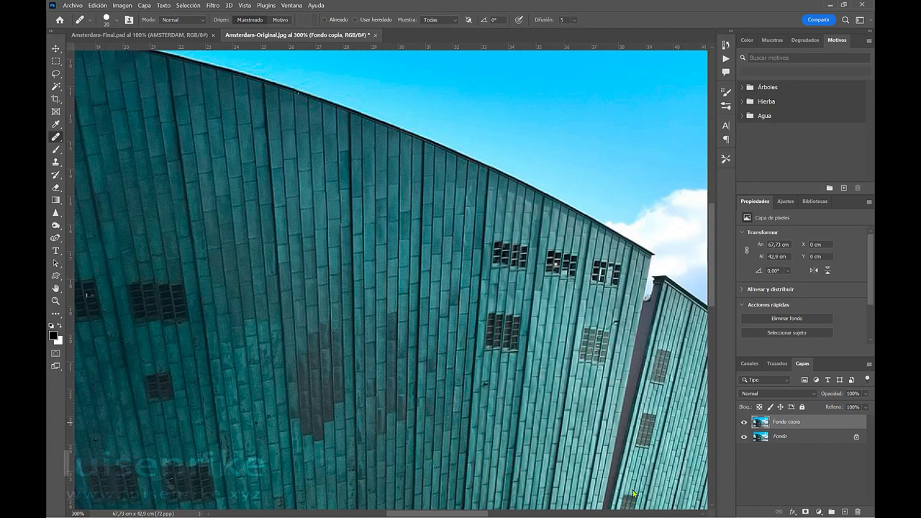
left_click_drag(450, 515, 406, 514)
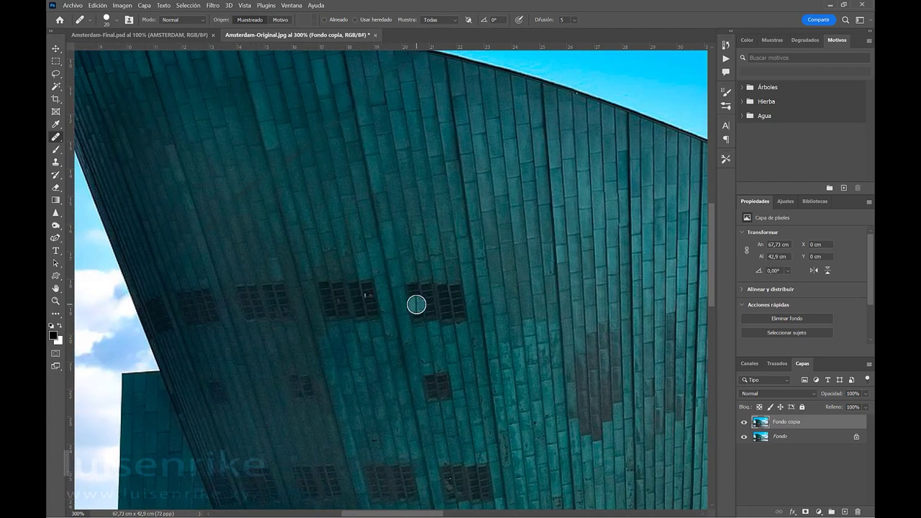
scroll(416, 304, "up", 1)
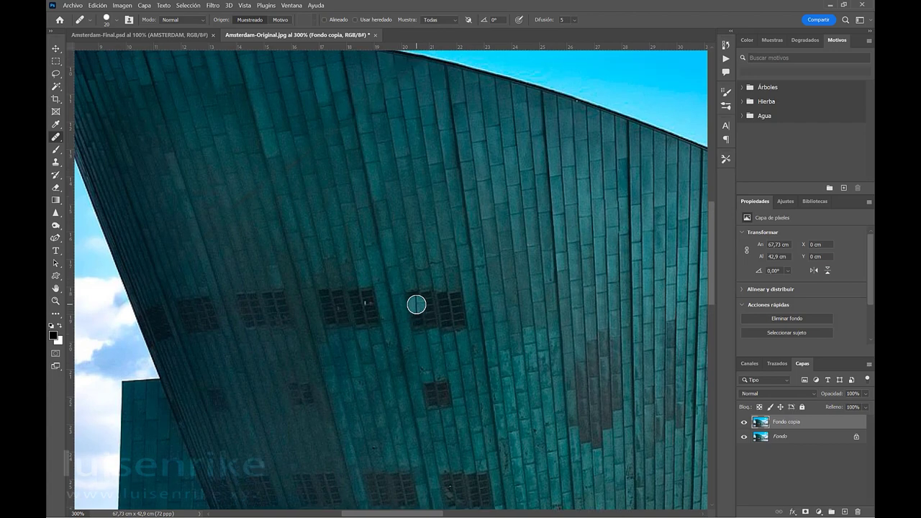
left_click(745, 423)
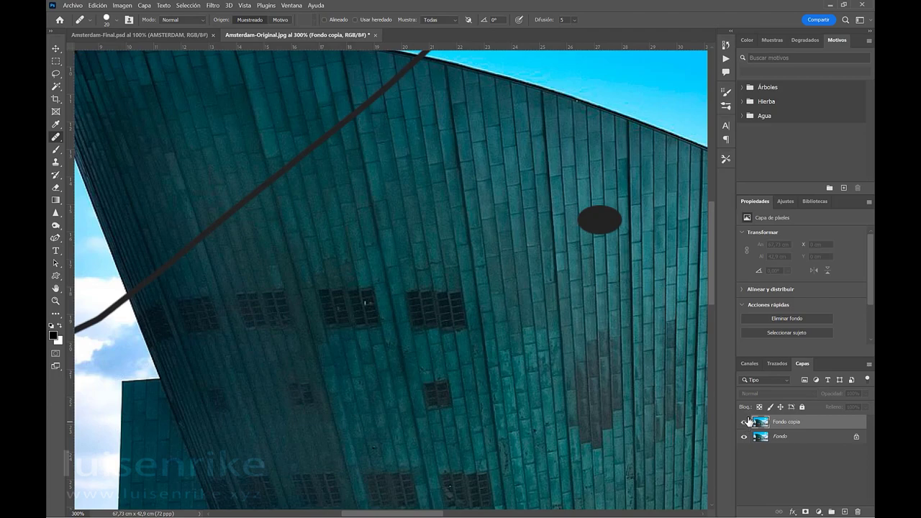
left_click(745, 422)
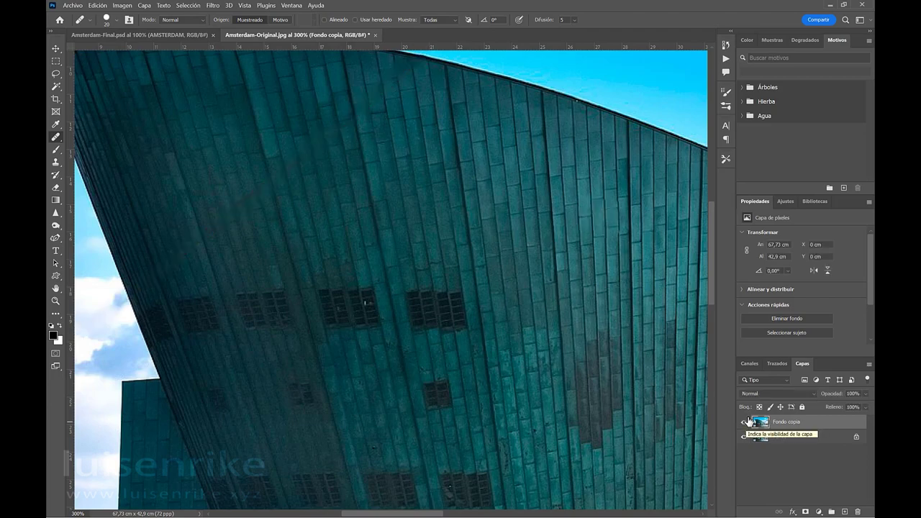
key("ctrl+0")
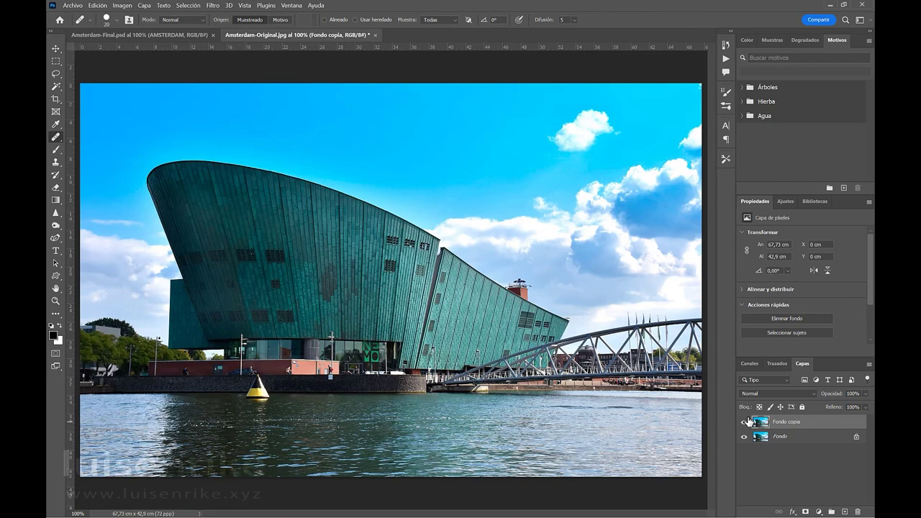
Heal the leftover traces of the diagonal cable across the dark facade with the Spot Healing Brush, checking against the original layer
key("ctrl+plus")
key("ctrl+plus")
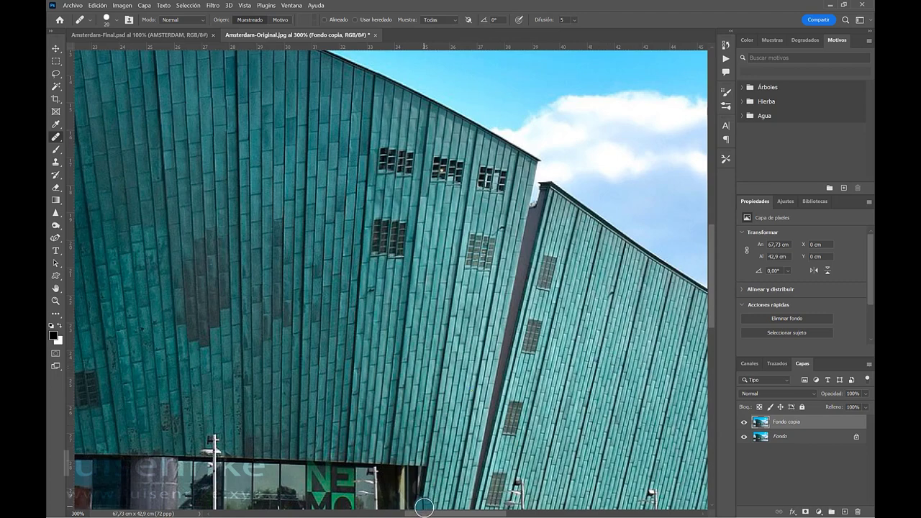
left_click_drag(411, 513, 354, 515)
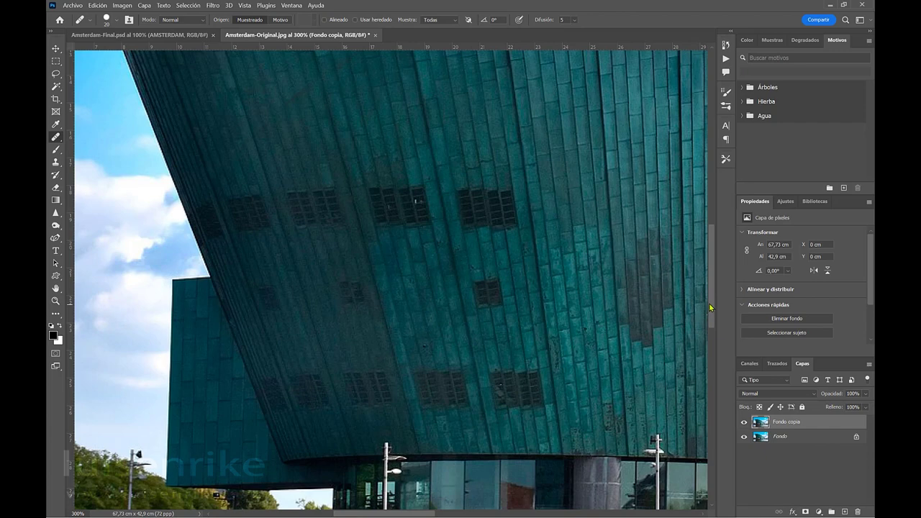
left_click_drag(709, 308, 706, 274)
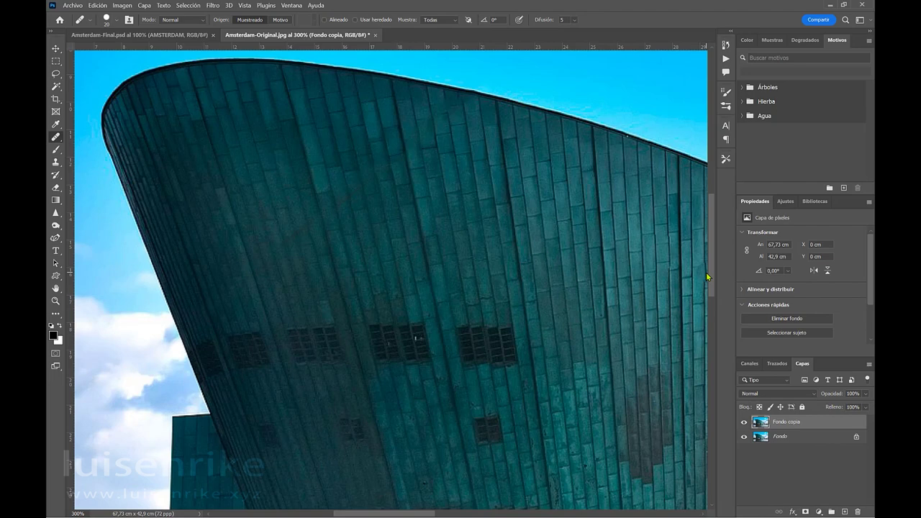
right_click(55, 137)
left_click(128, 140)
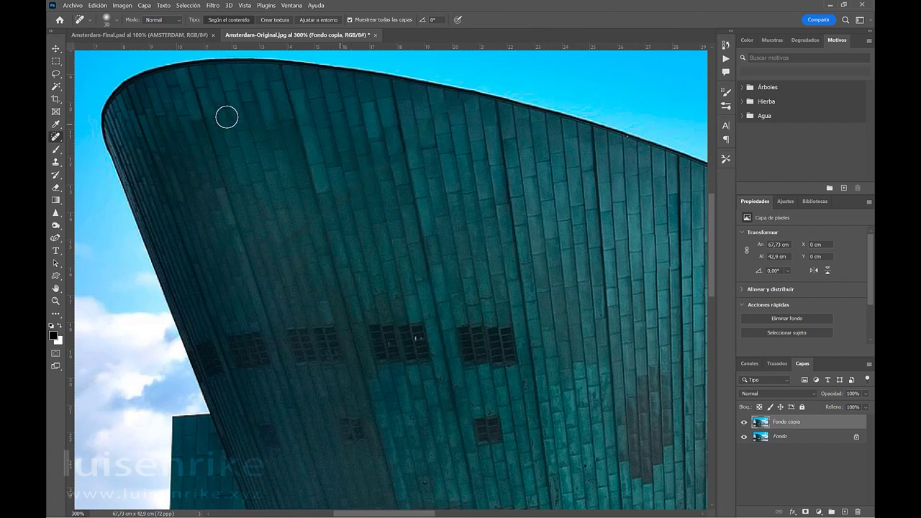
left_click_drag(379, 170, 336, 206)
left_click_drag(318, 213, 275, 250)
left_click(746, 423)
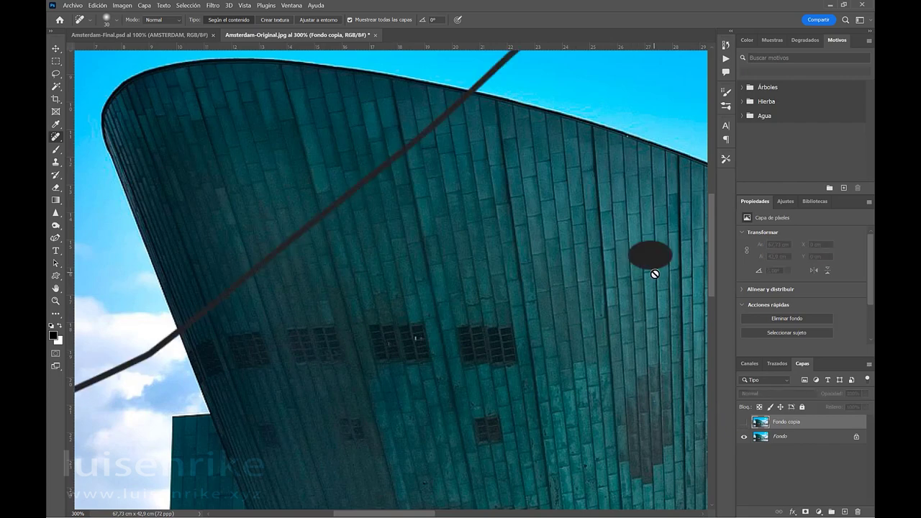
left_click(744, 423)
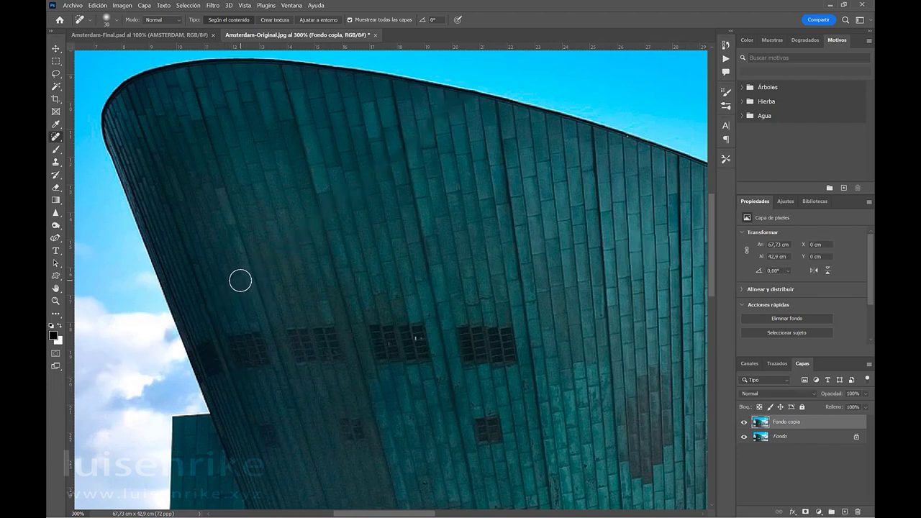
left_click_drag(226, 288, 206, 312)
Touch up small spots on the facade below the roof edge with the Healing Brush, and return to the 100% view
right_click(56, 136)
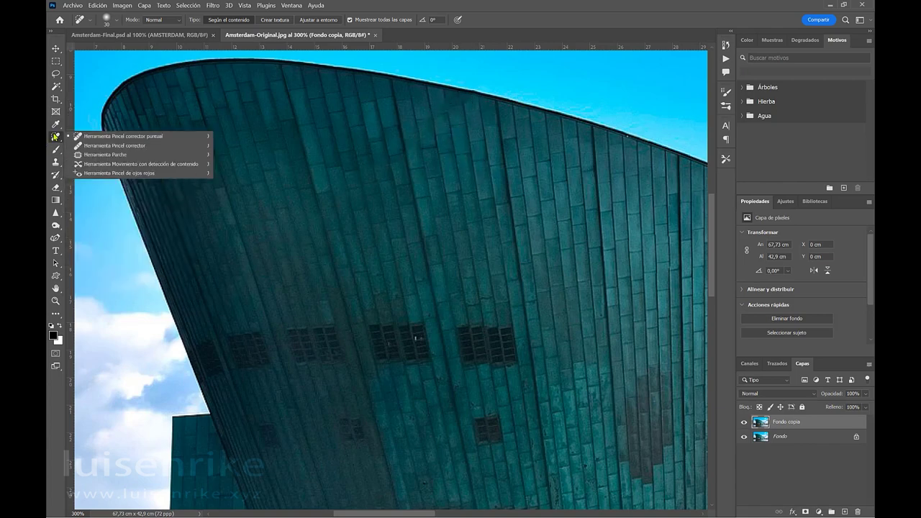
left_click(95, 146)
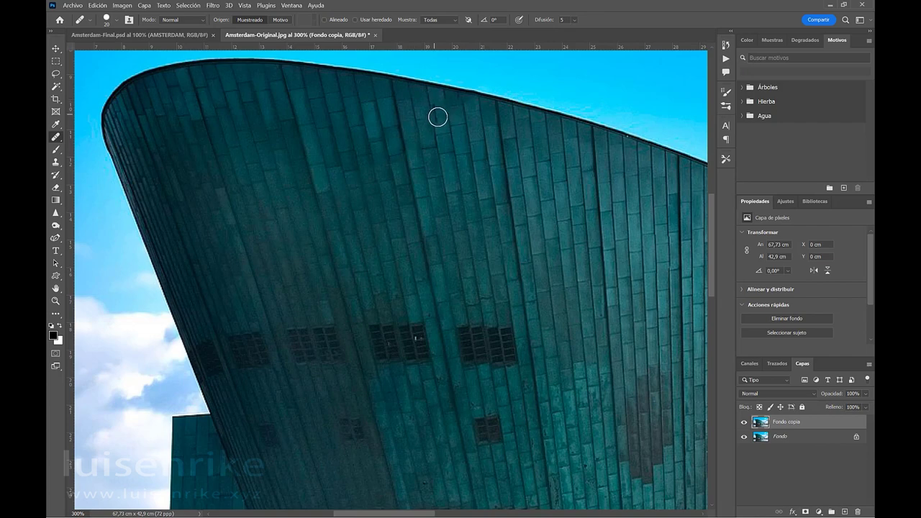
left_click(445, 104)
left_click(530, 149)
left_click(543, 189)
left_click(462, 101)
key("ctrl+1")
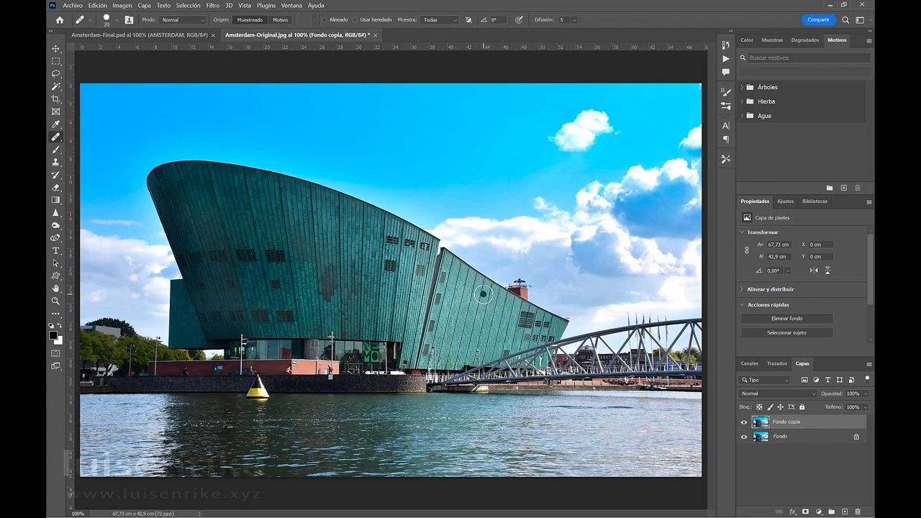
right_click(57, 139)
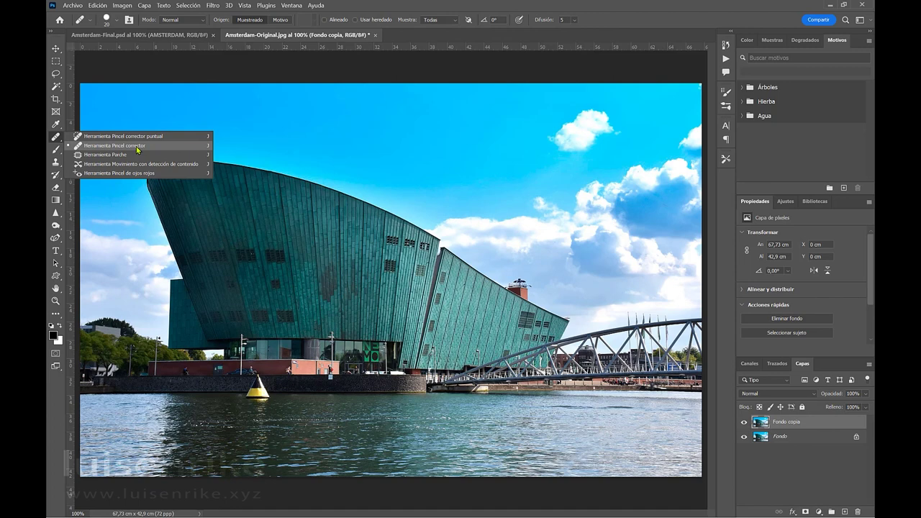
left_click(137, 149)
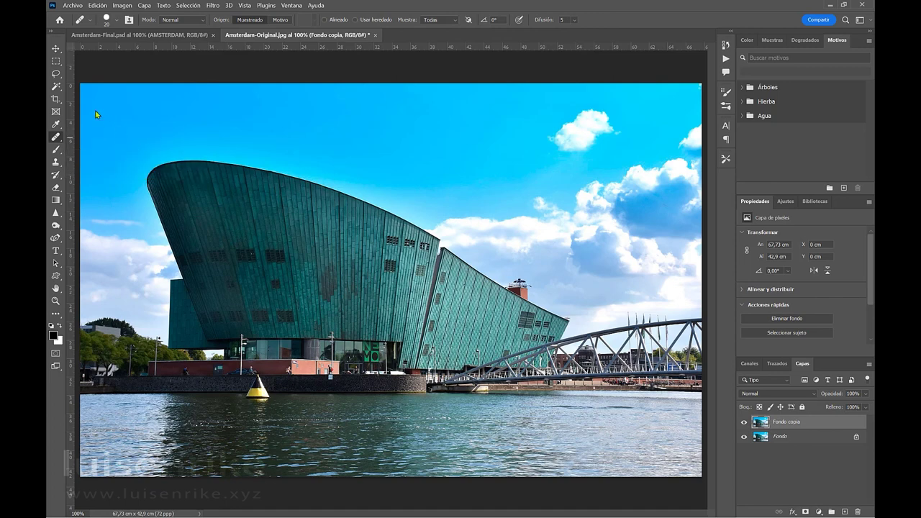
Add the horizontal text AMSTERDAM in white Arial Black, 150 pt, and place it in the sky at the photo's upper-right corner
left_click(58, 253)
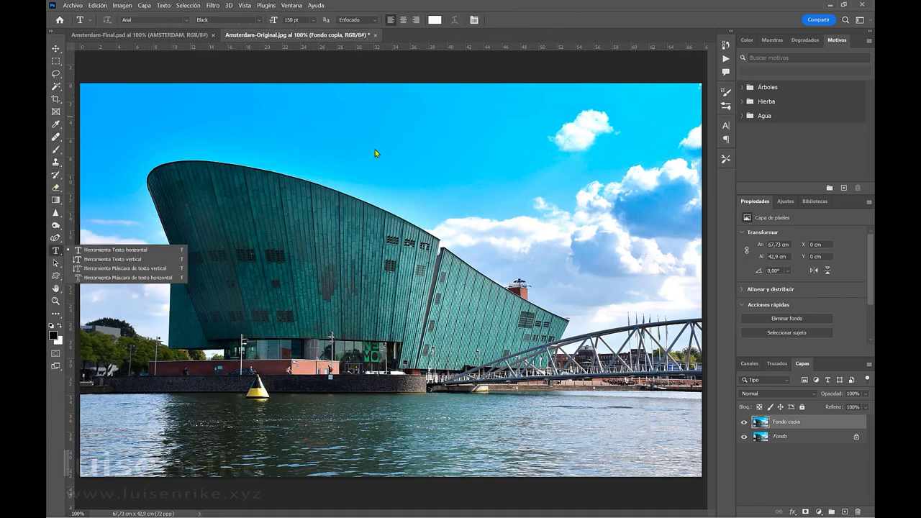
left_click(380, 107)
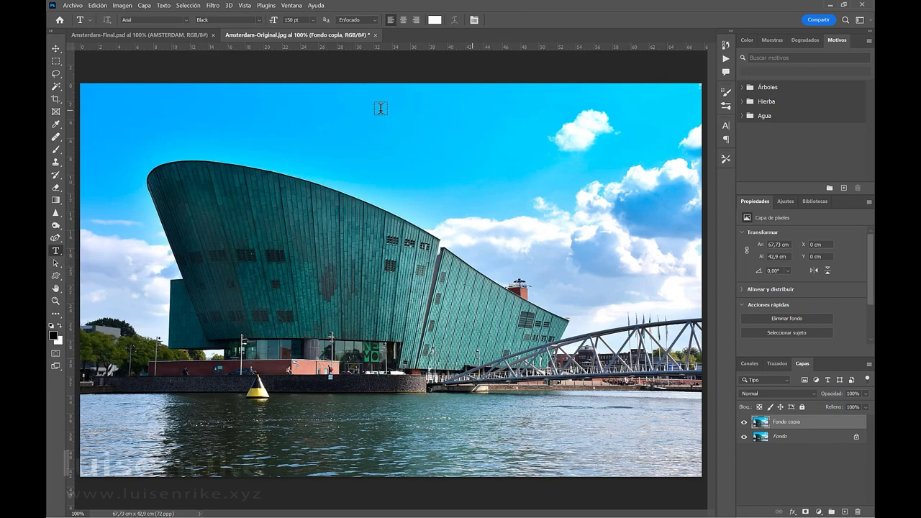
left_click(381, 107)
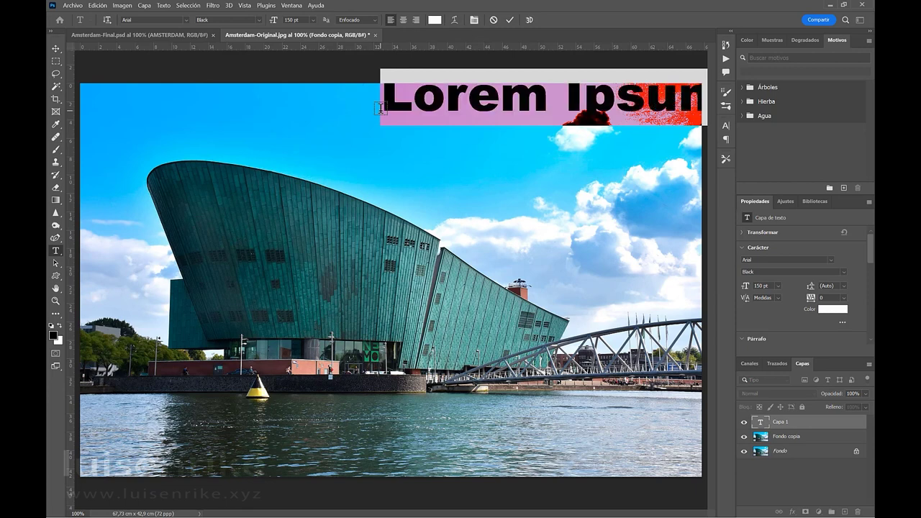
type("AMSTERDAM")
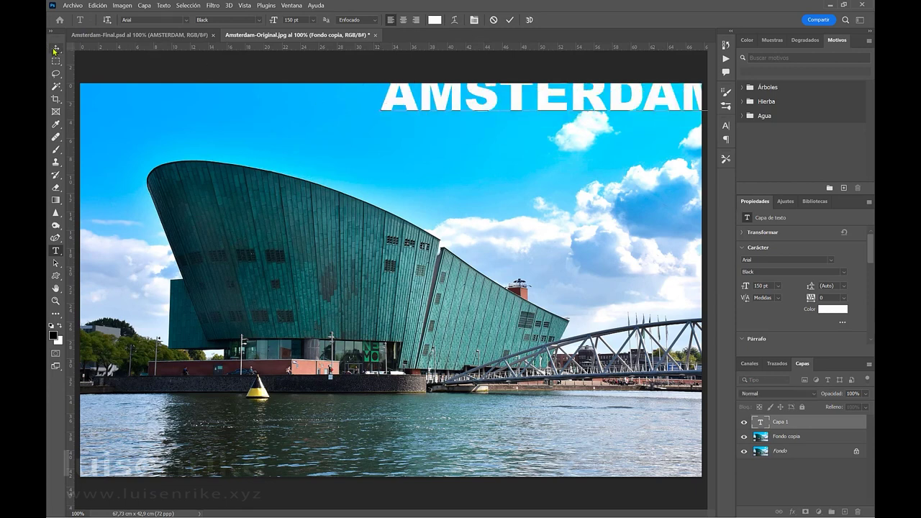
key("ctrl+Return")
key("v")
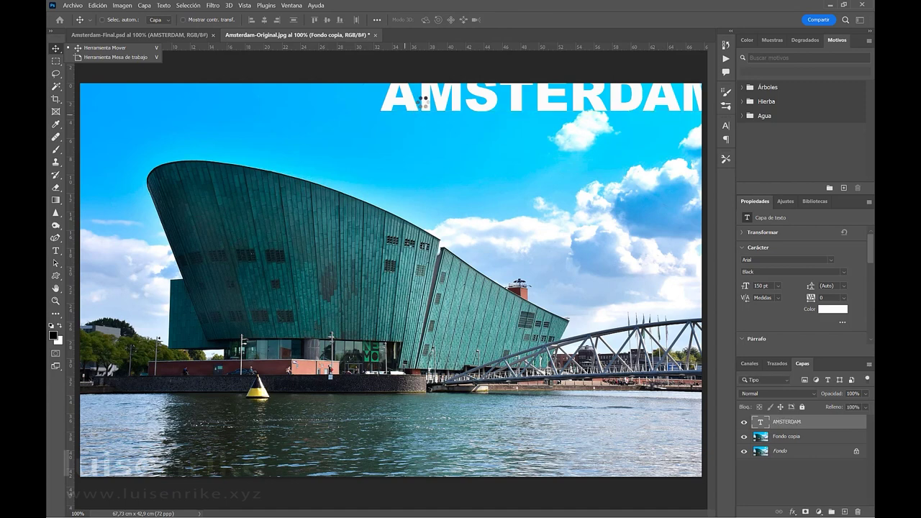
left_click_drag(423, 102, 401, 114)
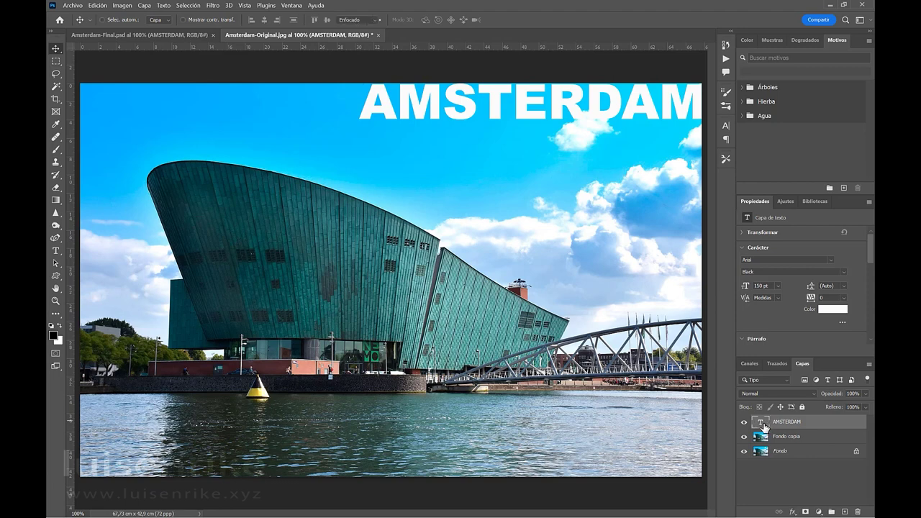
double_click(760, 423)
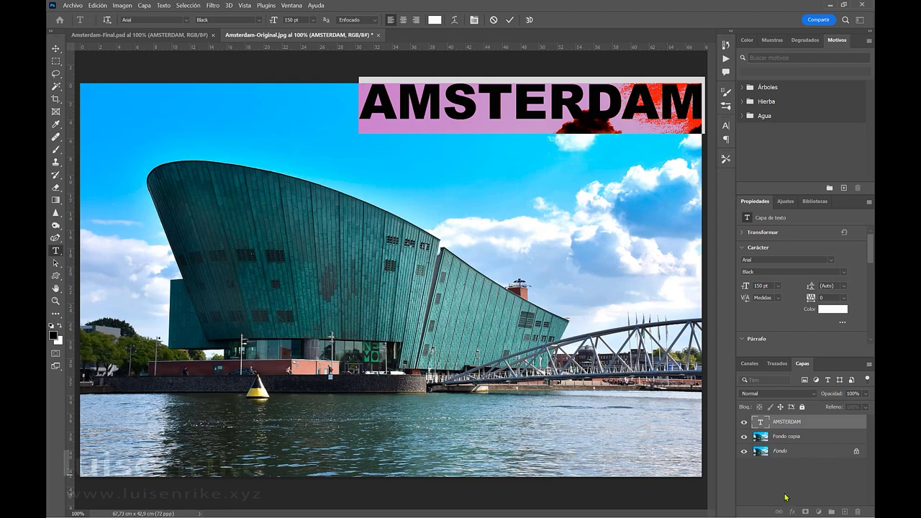
left_click(815, 429)
key("v")
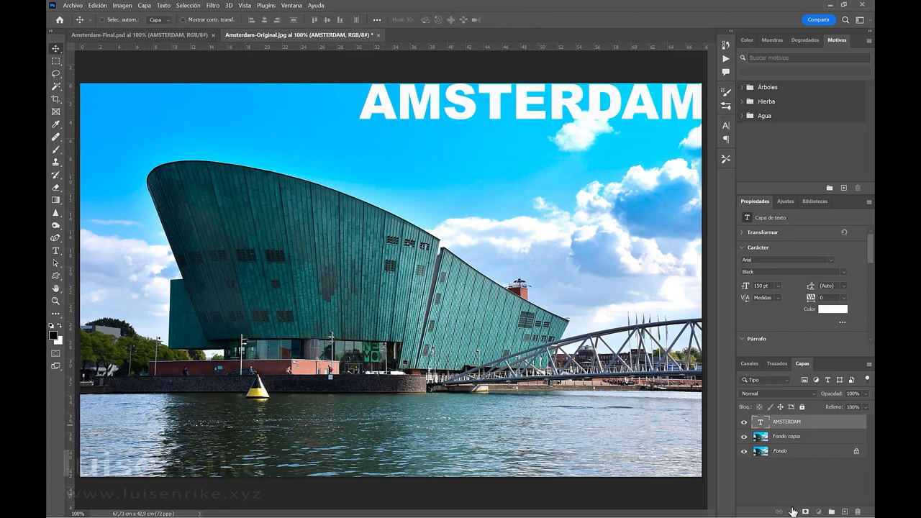
Add a drop shadow layer style to the AMSTERDAM text layer and move the style dialog clear of the title
left_click(791, 512)
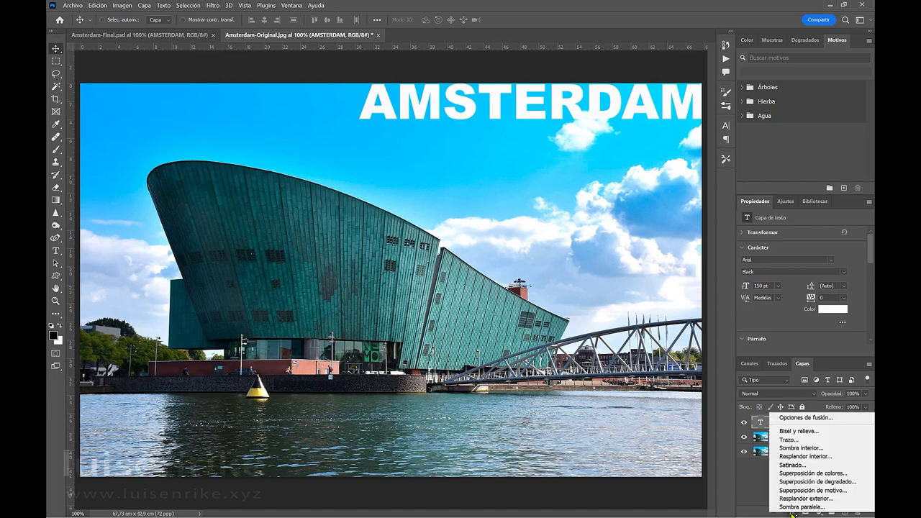
left_click(792, 512)
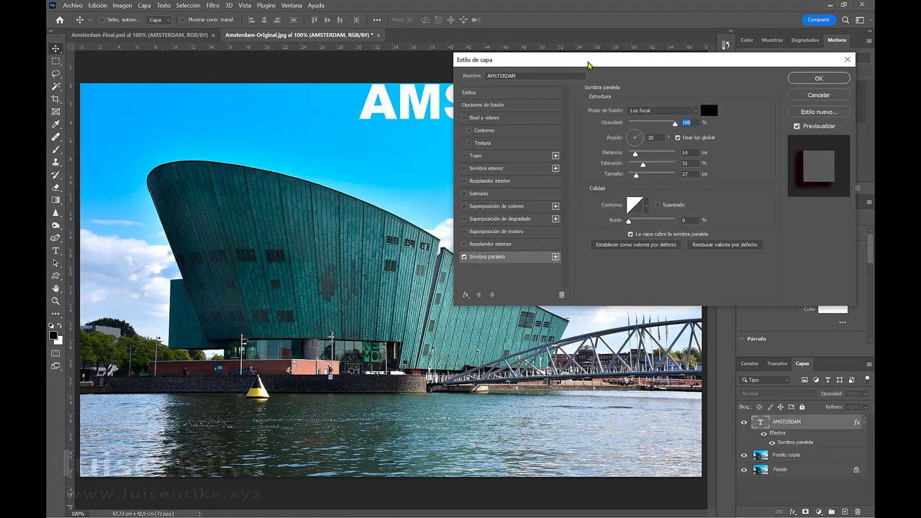
left_click_drag(588, 67, 372, 171)
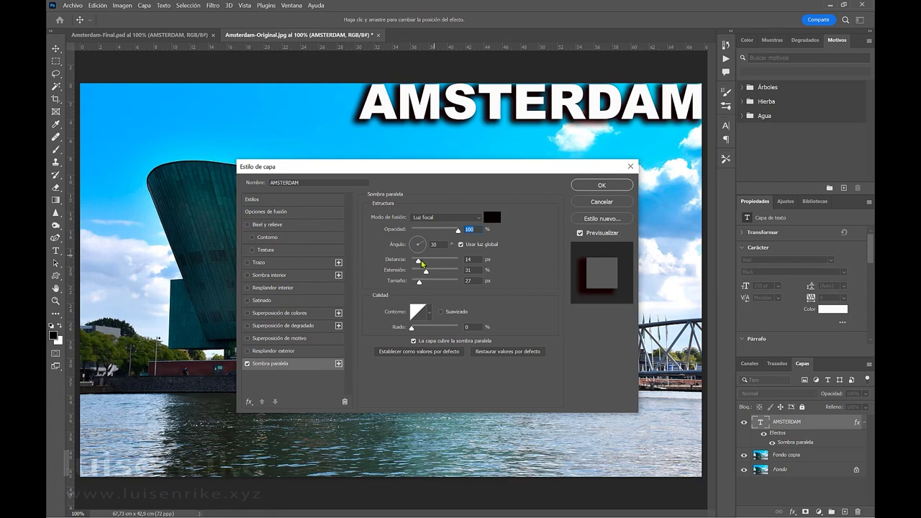
Set the title's drop shadow to a 139° angle, 0 px distance, 19% spread and 38 px size, and apply it
left_click_drag(418, 260, 396, 265)
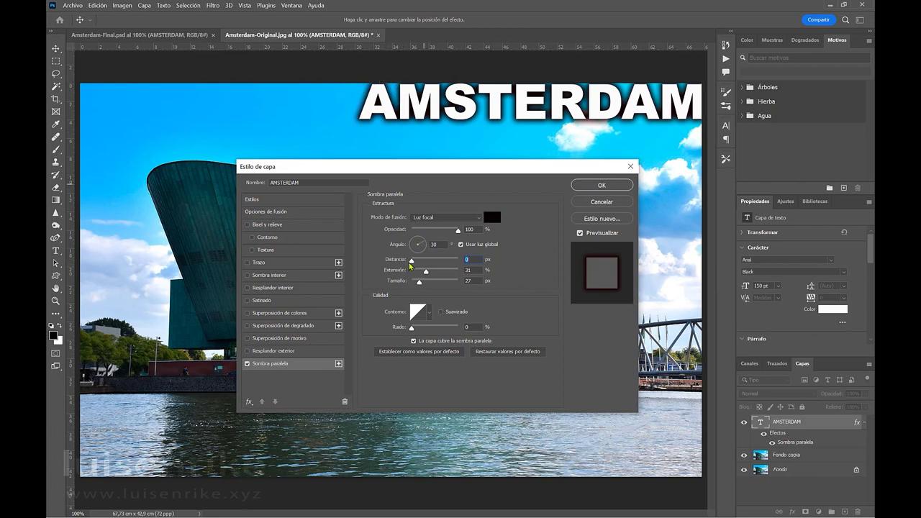
left_click_drag(411, 263, 424, 265)
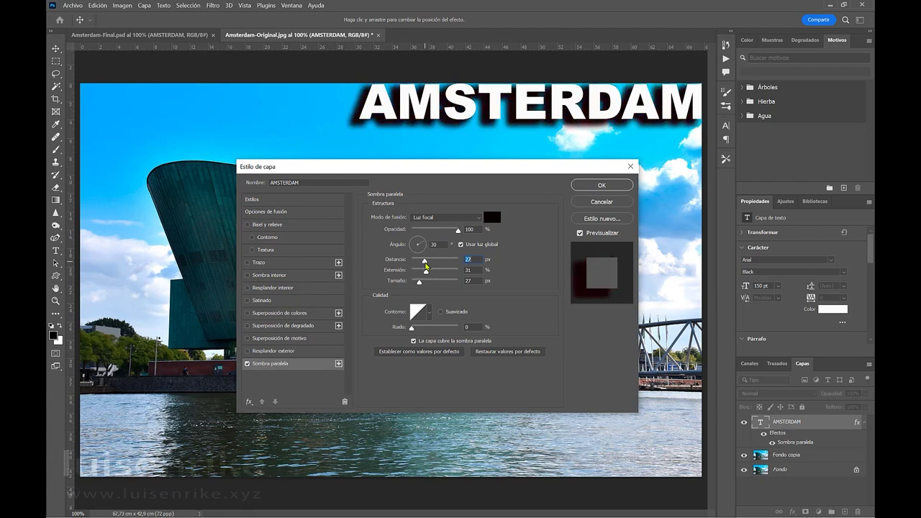
left_click(414, 243)
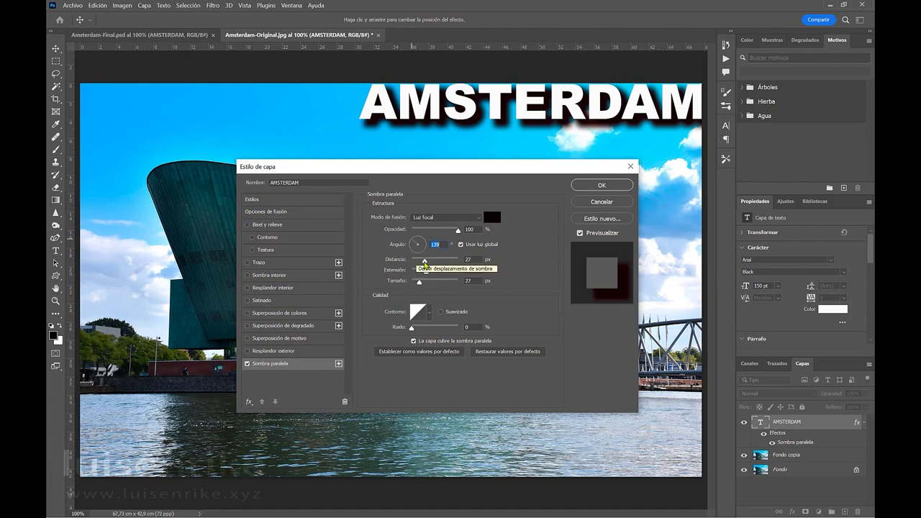
left_click_drag(417, 260, 405, 265)
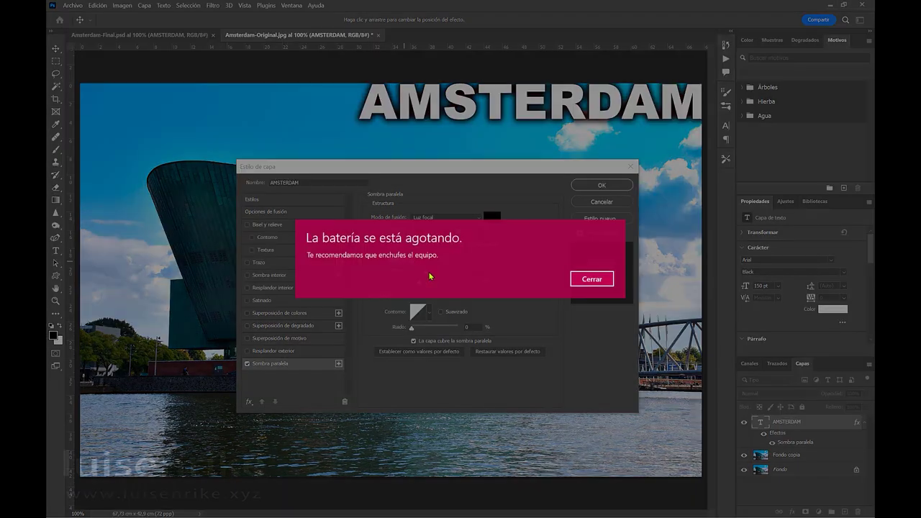
left_click(591, 279)
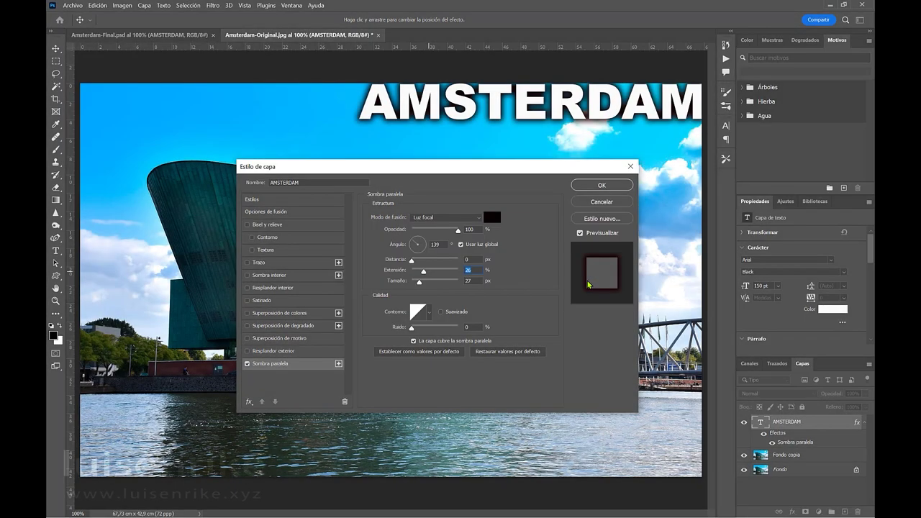
left_click_drag(423, 277, 422, 286)
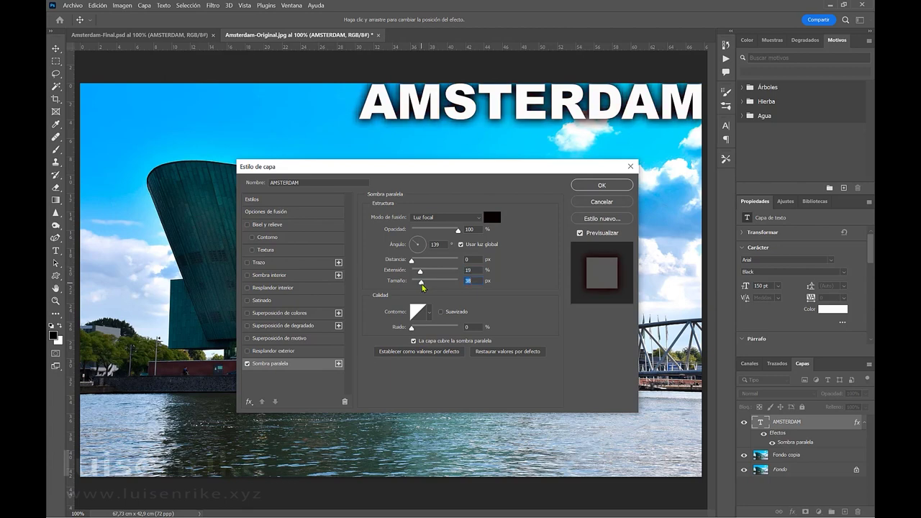
left_click(602, 186)
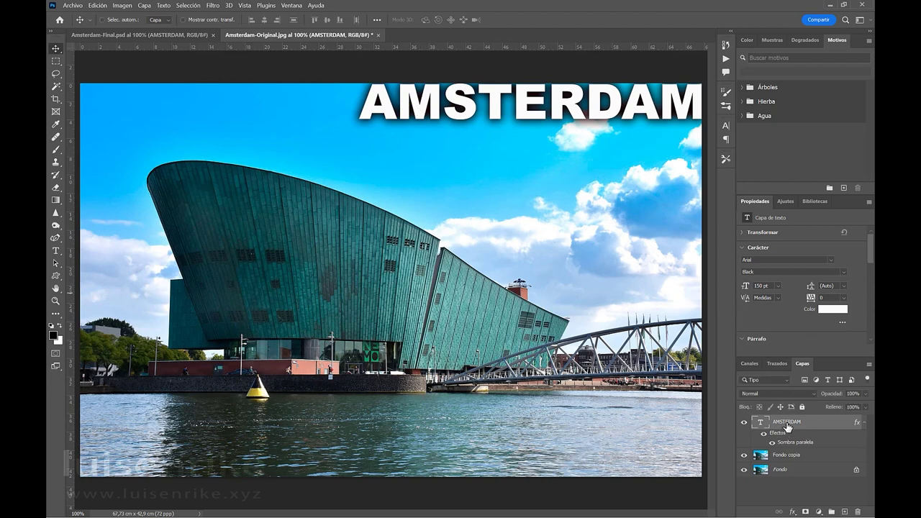
Lower the AMSTERDAM layer's opacity to 0% to try its effect, and return it to 100%
left_click(866, 396)
left_click_drag(867, 406, 815, 410)
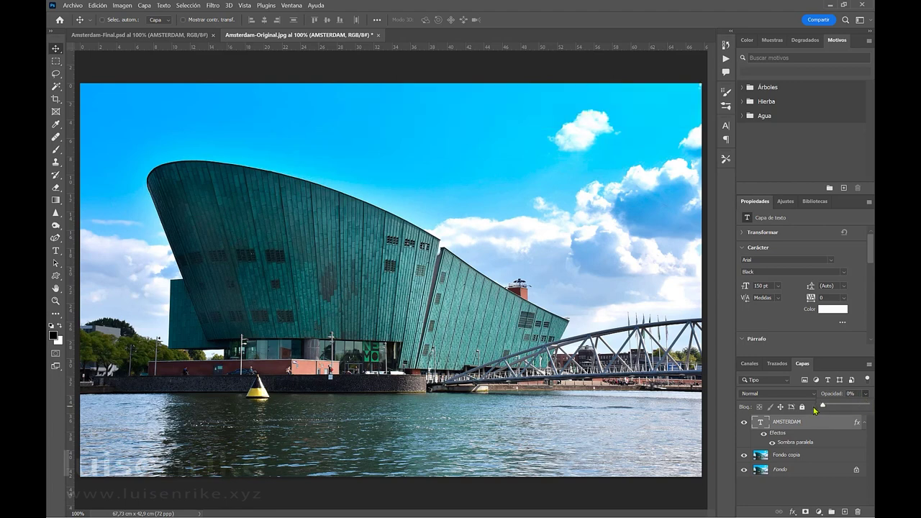
left_click_drag(815, 410, 869, 406)
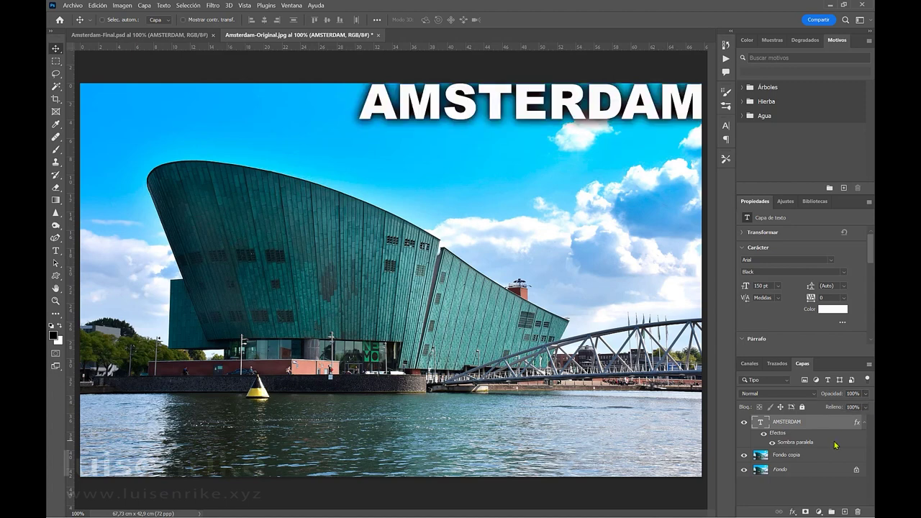
Set the AMSTERDAM layer's fill to 0%, keeping its drop shadow
left_click(866, 408)
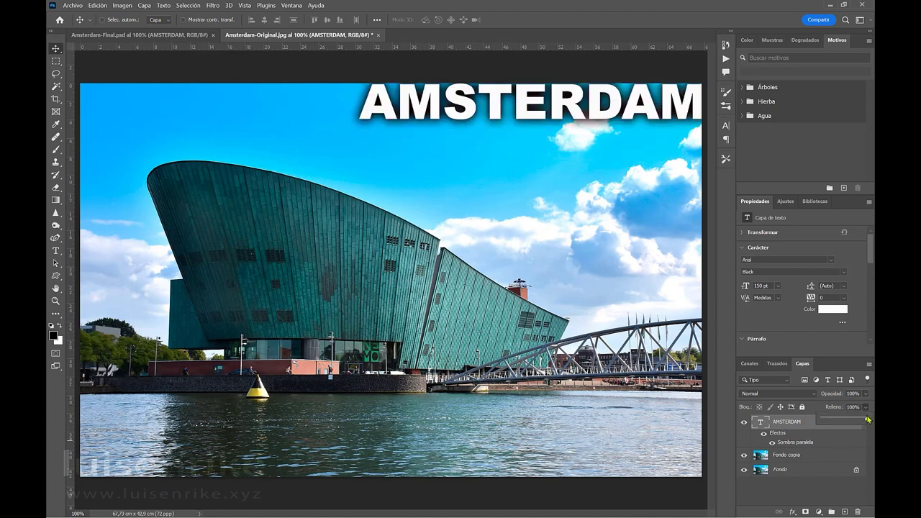
left_click_drag(867, 421, 810, 419)
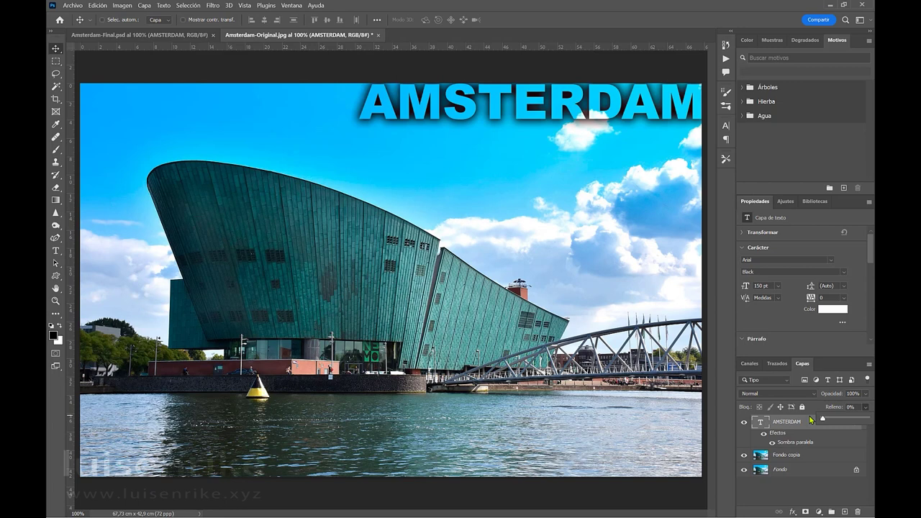
left_click(811, 419)
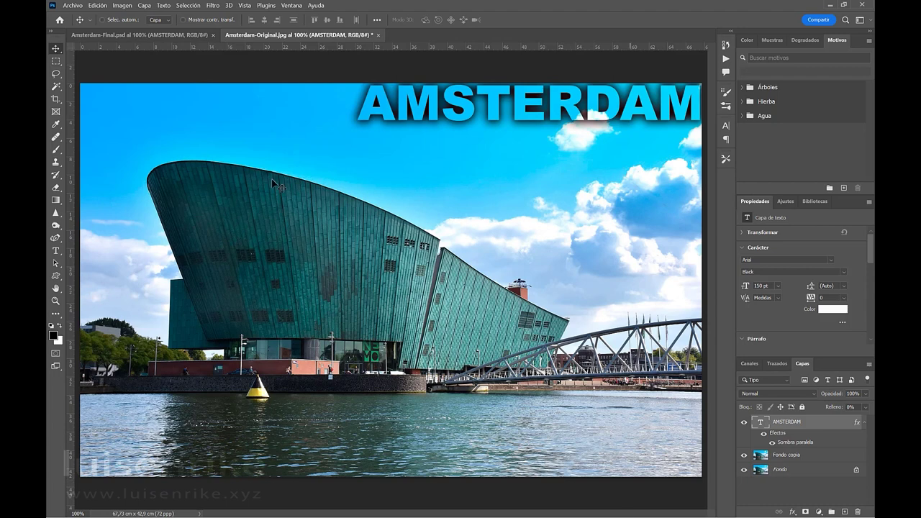
Save the document as a Photoshop file named Amsterdam-Final2.psd in the P03_Amsterdam folder
left_click(76, 6)
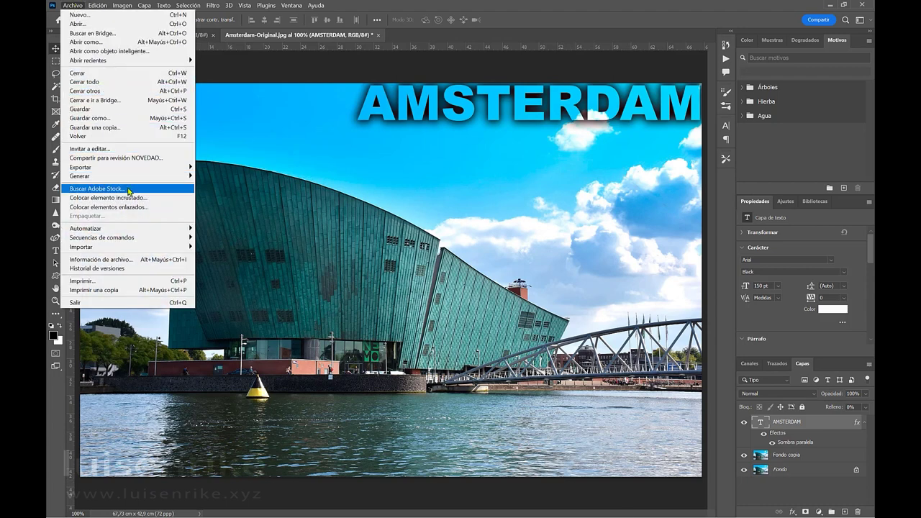
left_click(111, 120)
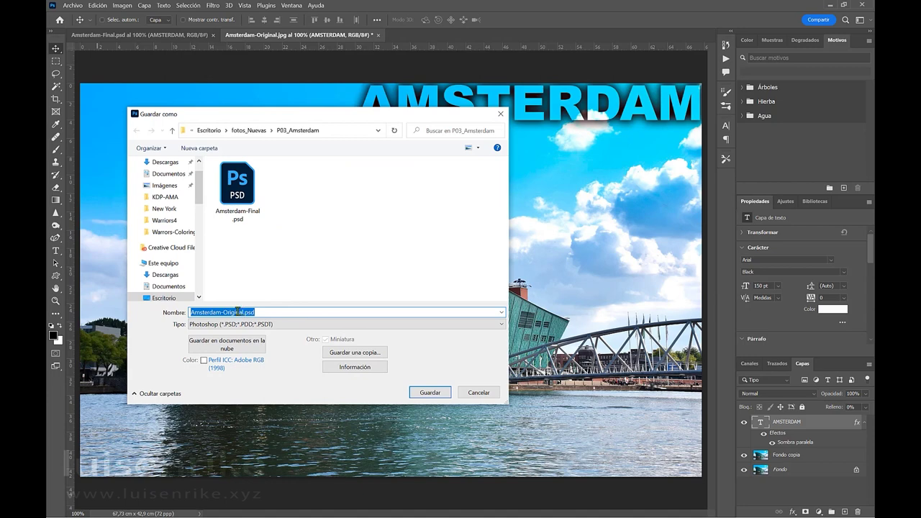
left_click(247, 194)
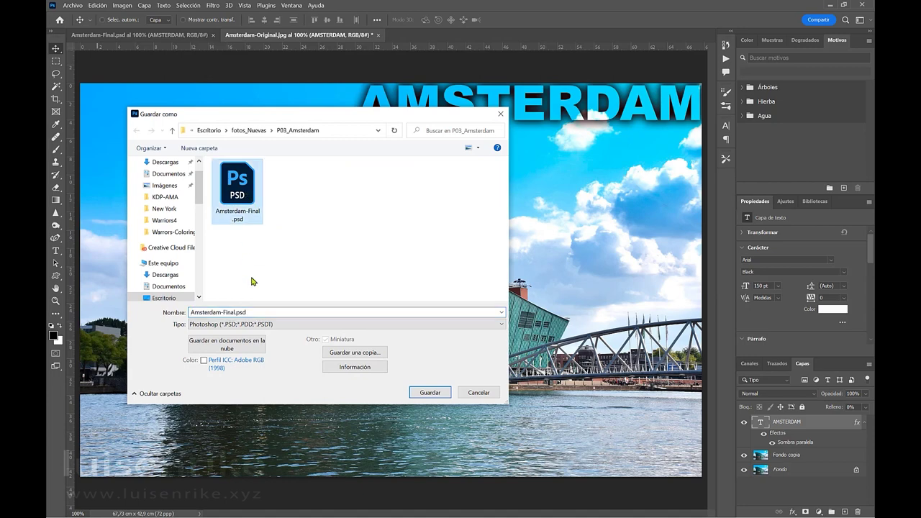
left_click(234, 314)
left_click(234, 314)
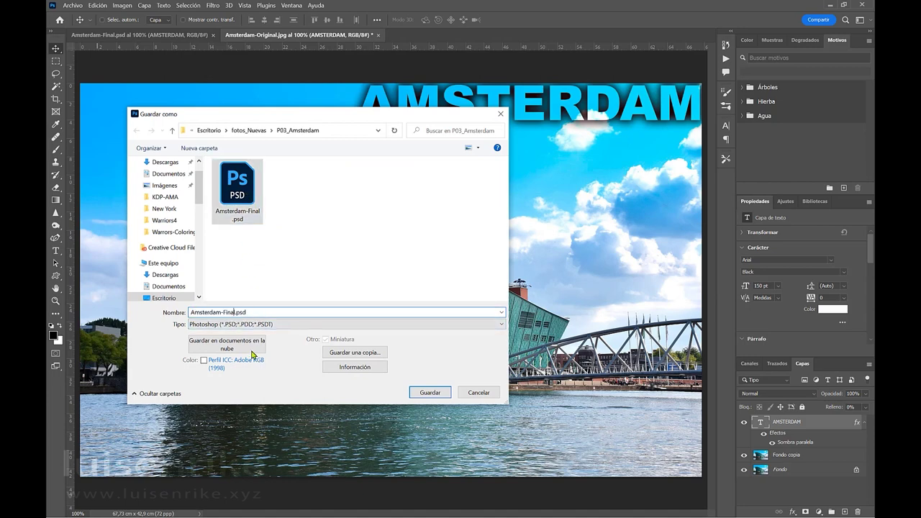
type("2")
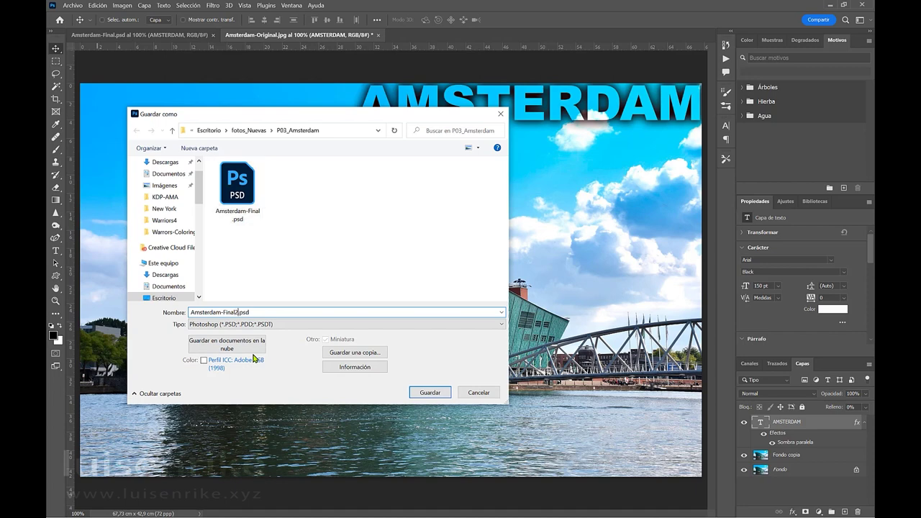